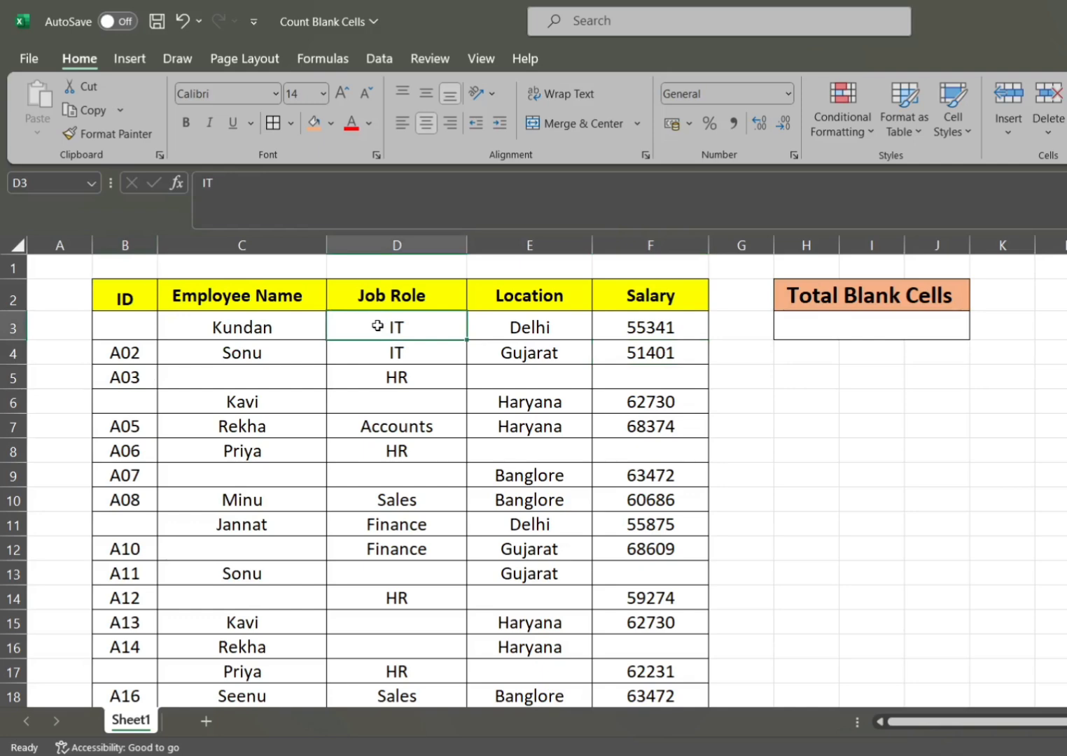
Examine the blank cells in the ID, Employee Name and Job Role columns of the employee table.
left_click(296, 377)
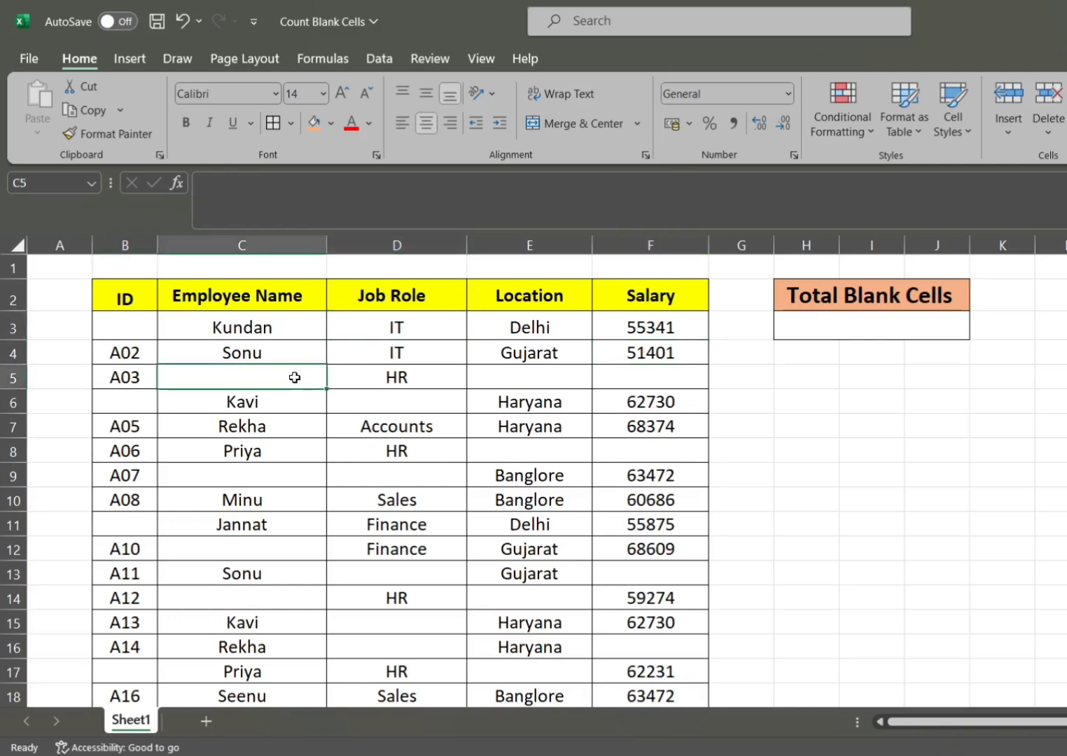
left_click(134, 395)
left_click(147, 332)
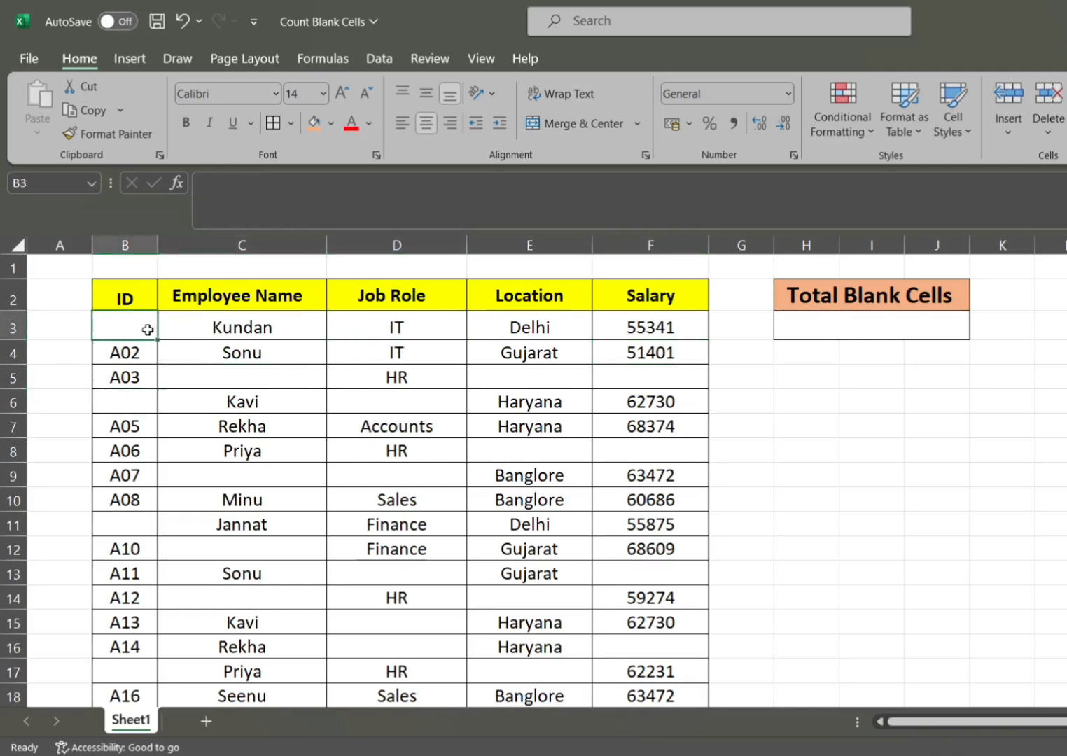
left_click(228, 393)
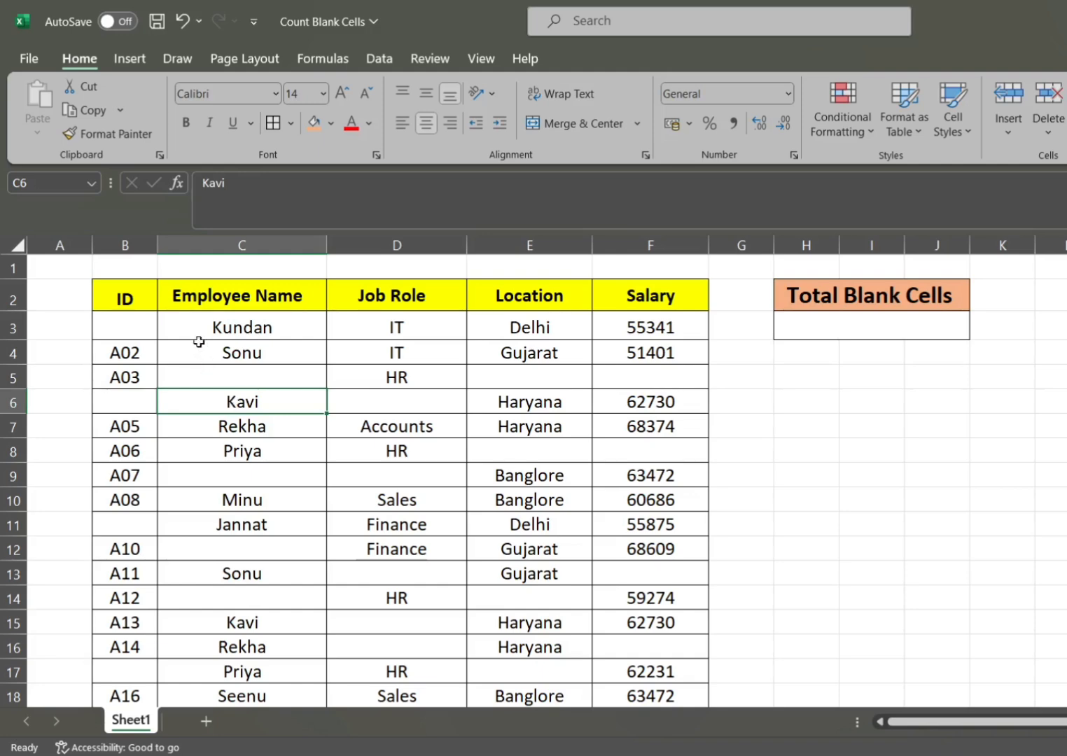
left_click(143, 321)
left_click(204, 383)
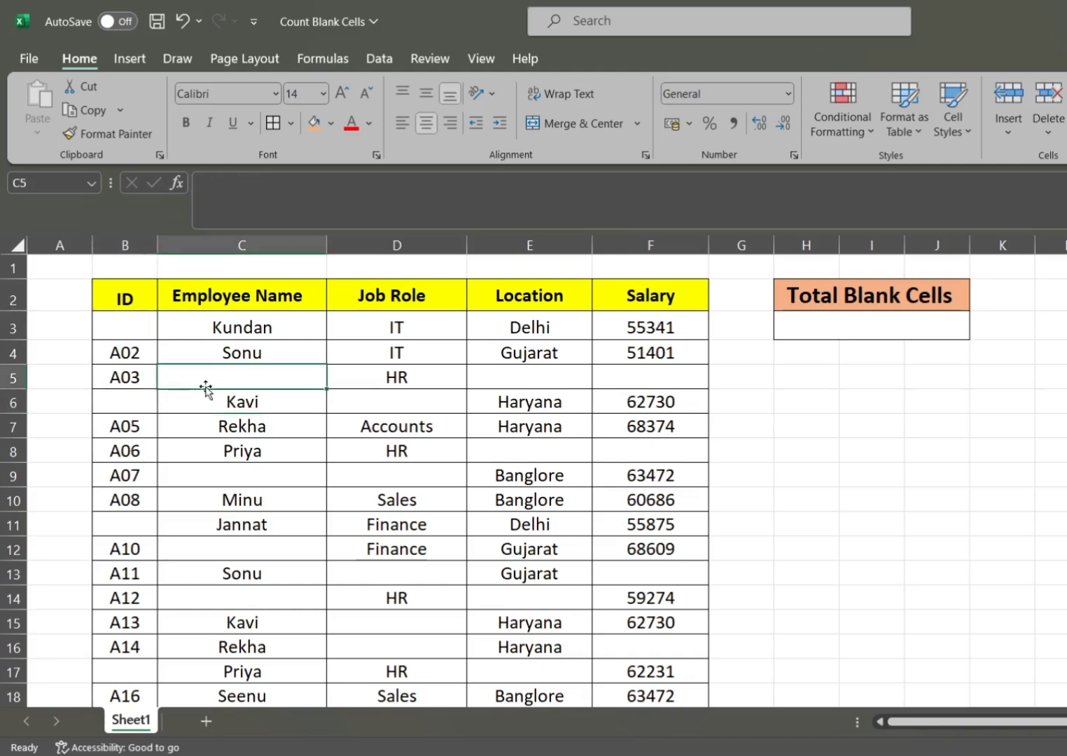
left_click(376, 409)
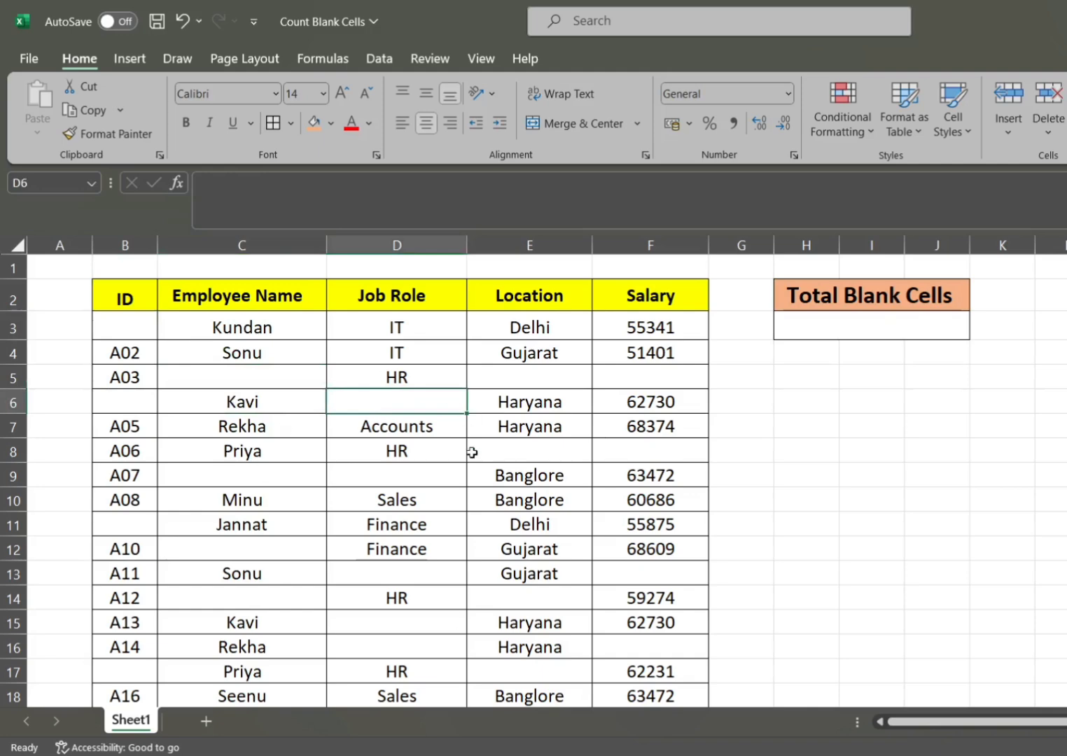
left_click(374, 600)
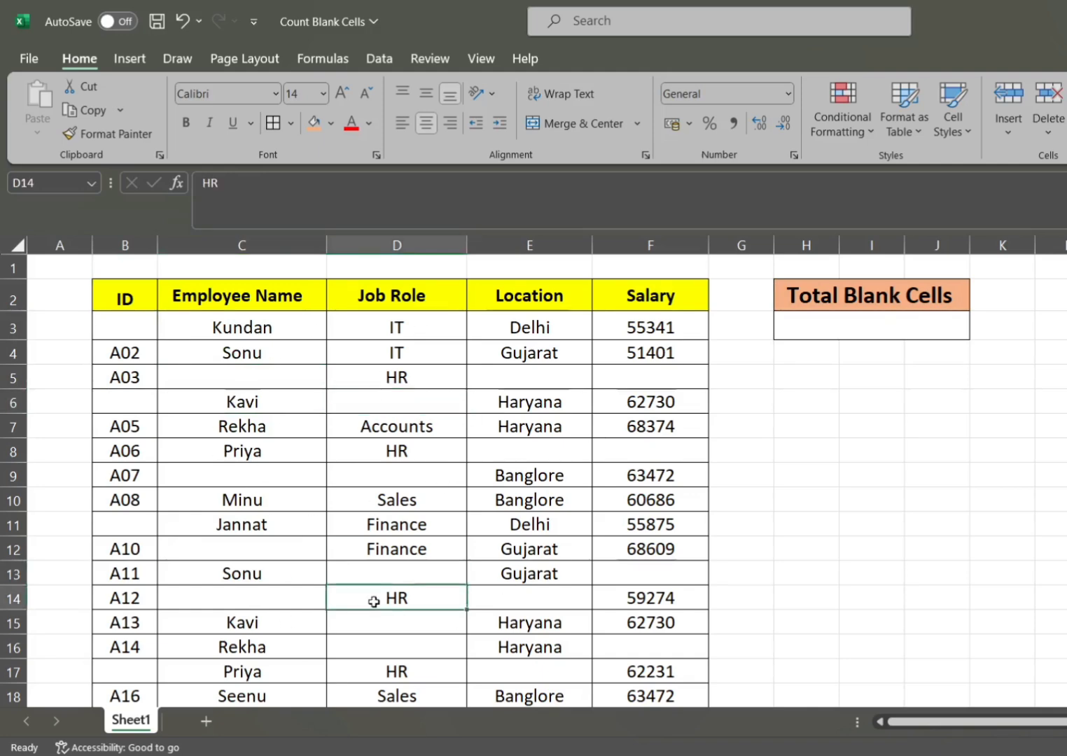
Review the whole employee table for blank cells down past its last row and back to the first rows.
key("Down")
key("Down")
key("Down")
key("Down")
key("Down")
key("Down")
key("Down")
key("Down")
key("Down")
key("Down")
key("Down")
key("Down")
key("Down")
key("Down")
key("Down")
key("Down")
key("Down")
key("Down")
key("Down")
key("Down")
key("Down")
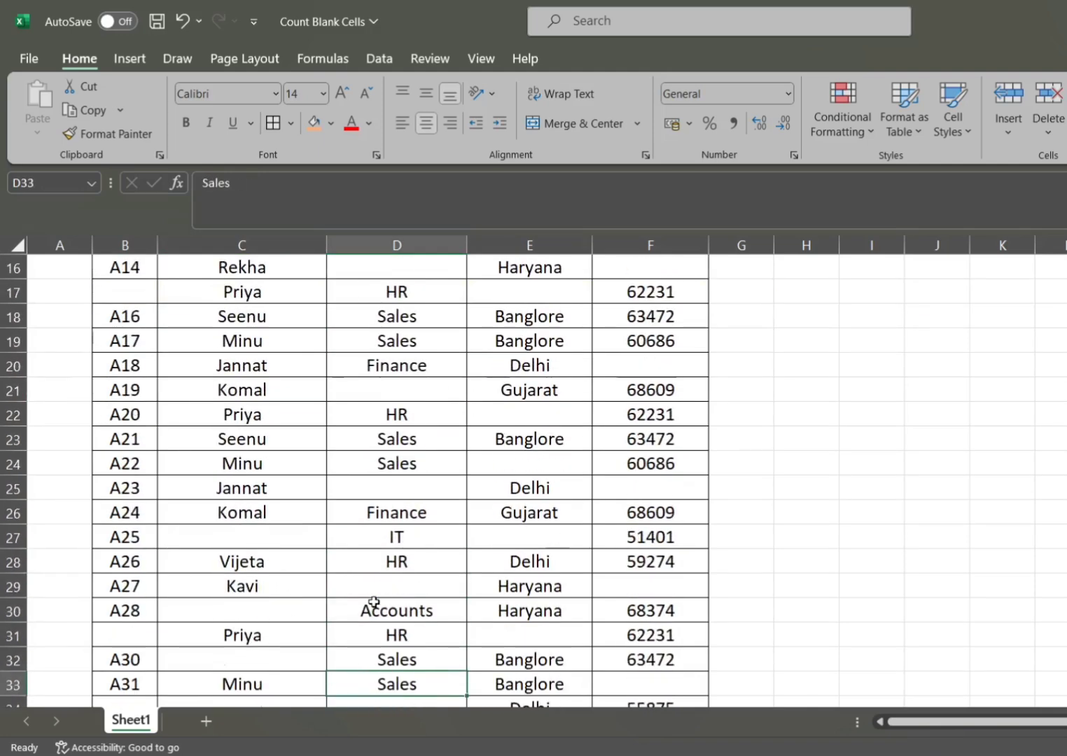
key("Down")
key("Down")
key("Down")
key("Down")
key("Down")
key("Down")
key("Down")
key("Down")
key("Down")
key("Down")
key("Down")
key("Down")
key("Down")
key("Down")
key("Down")
key("Down")
key("Down")
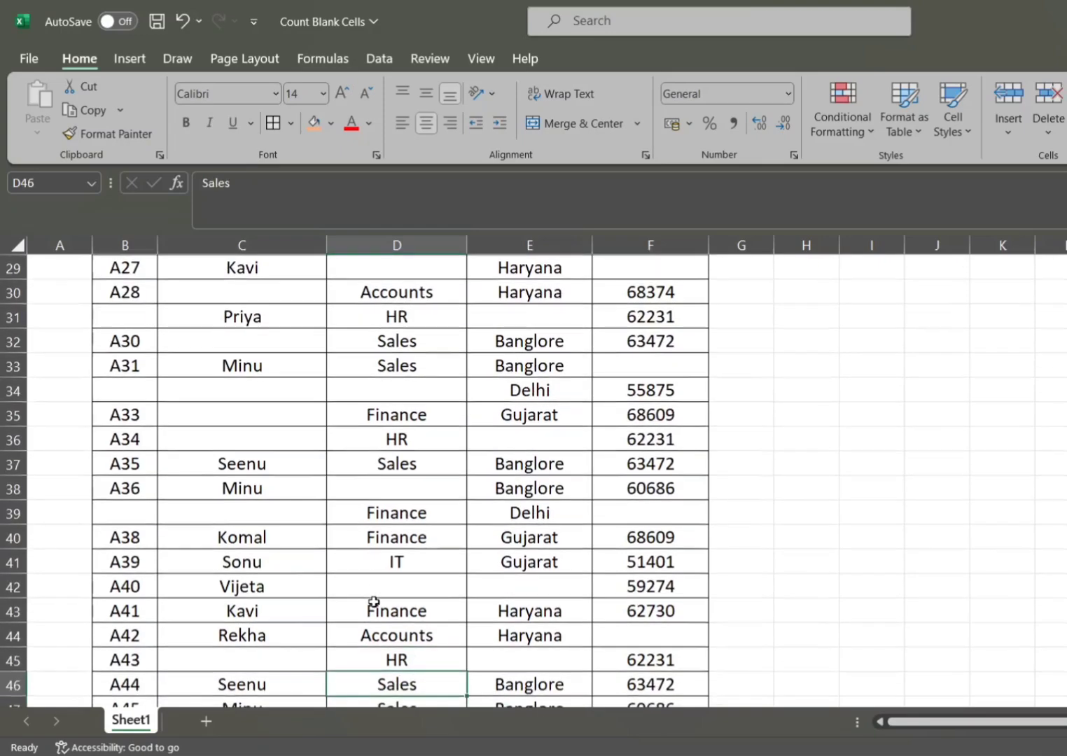
key("Up")
key("Up")
key("Up")
key("Up")
key("Up")
key("Up")
key("Up")
key("Up")
key("Up")
key("Up")
key("Up")
key("Up")
key("Up")
key("Up")
key("Up")
key("Up")
key("Up")
key("Up")
key("Up")
key("Up")
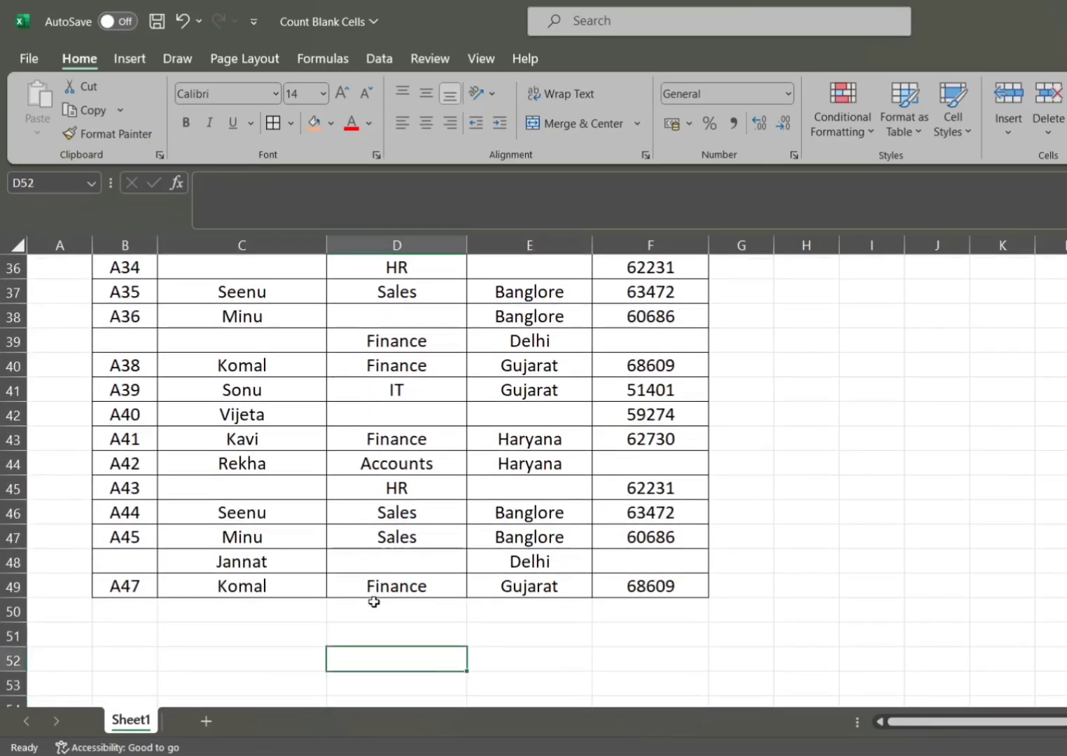
key("Up")
key("Up")
key("Up")
key("Up")
key("Up")
key("Up")
key("Up")
key("Up")
key("Up")
key("Up")
key("Up")
key("Up")
key("Up")
key("Up")
key("Up")
key("Up")
key("Up")
key("Up")
key("Up")
key("Up")
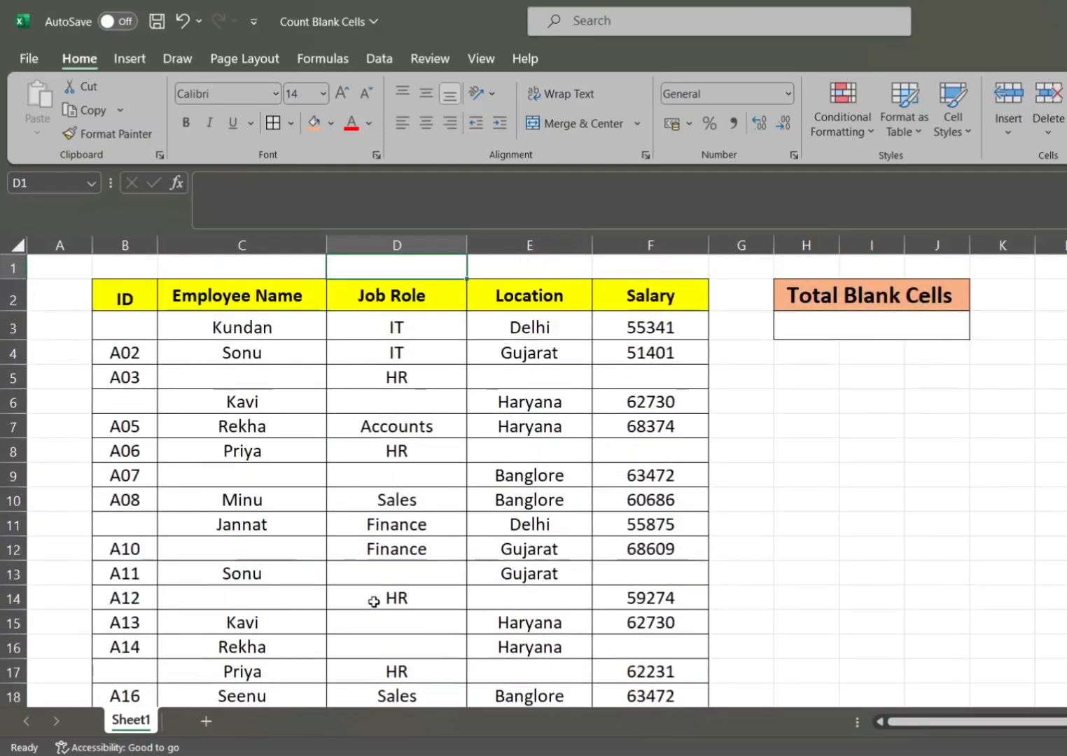
key("Down")
key("Down")
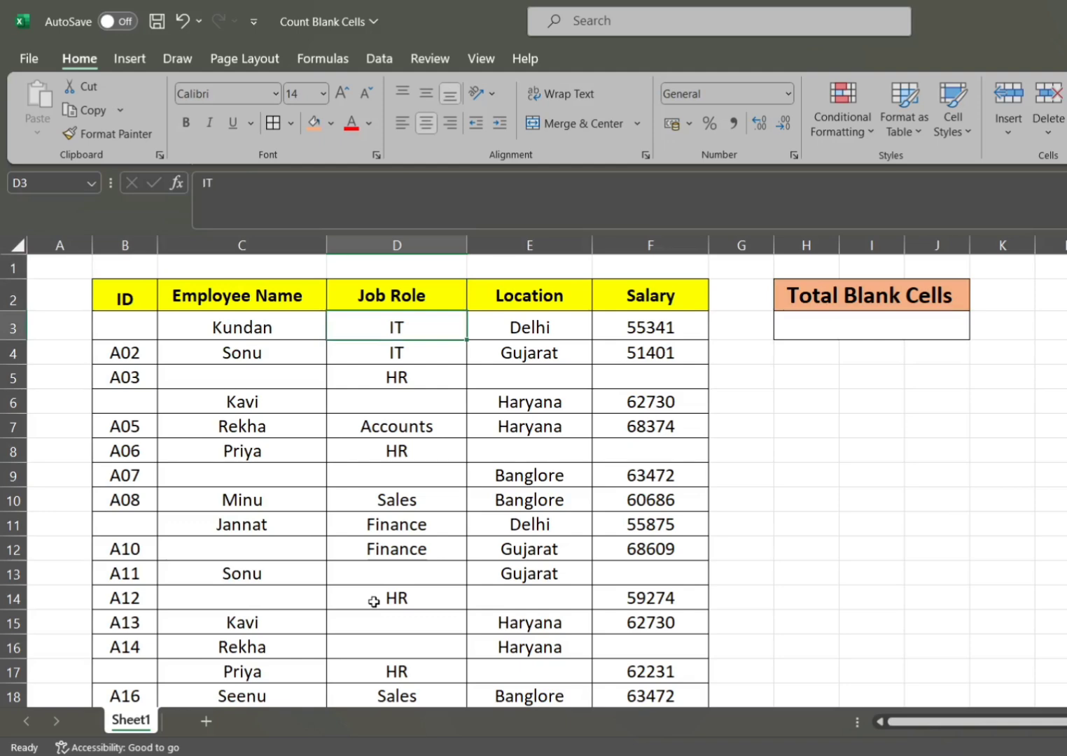
left_click(281, 378)
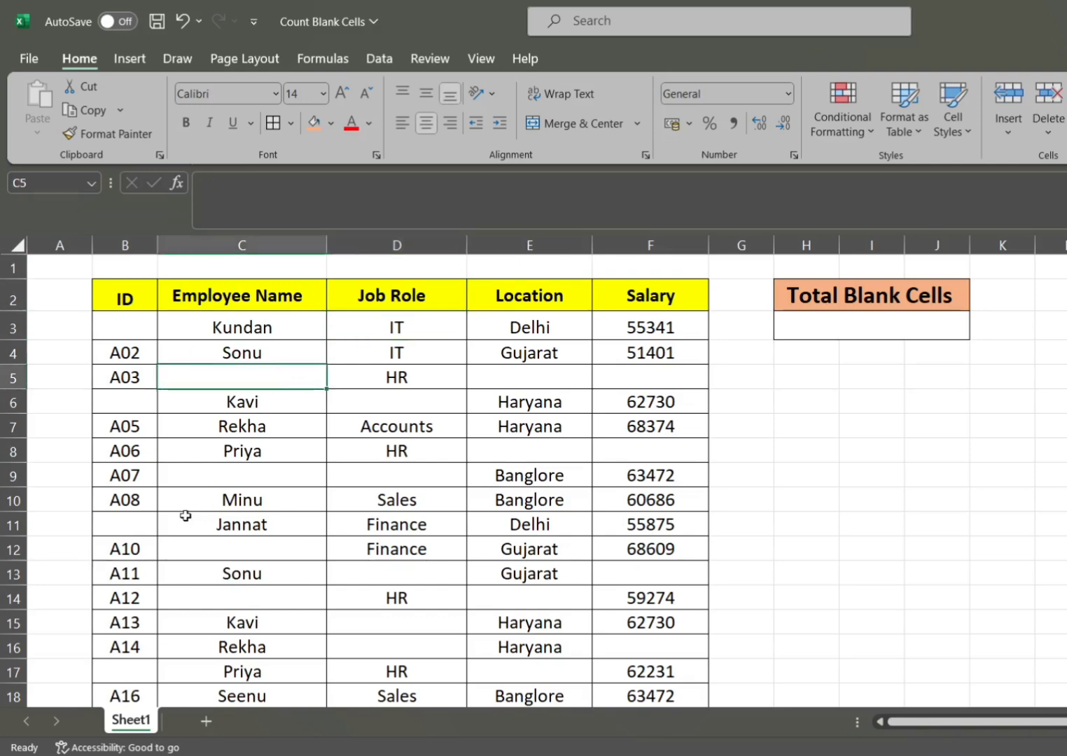
left_click(192, 469)
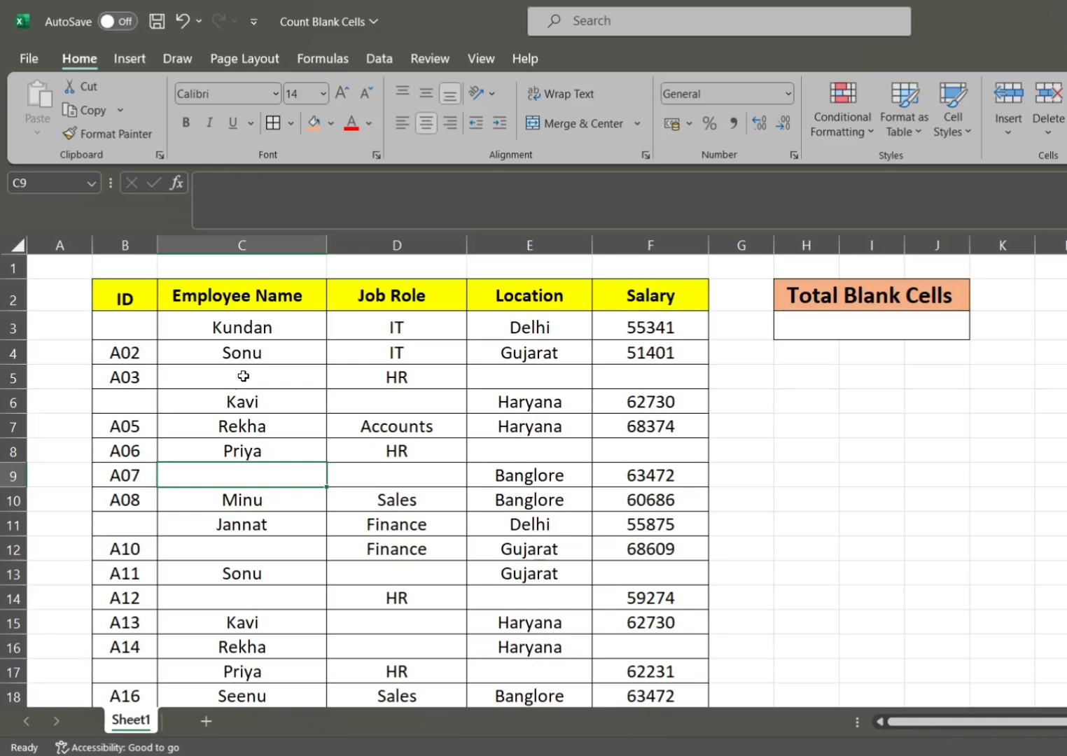
Begin a COUNTBLANK formula in cell H3 under the Total Blank Cells heading.
left_click(809, 322)
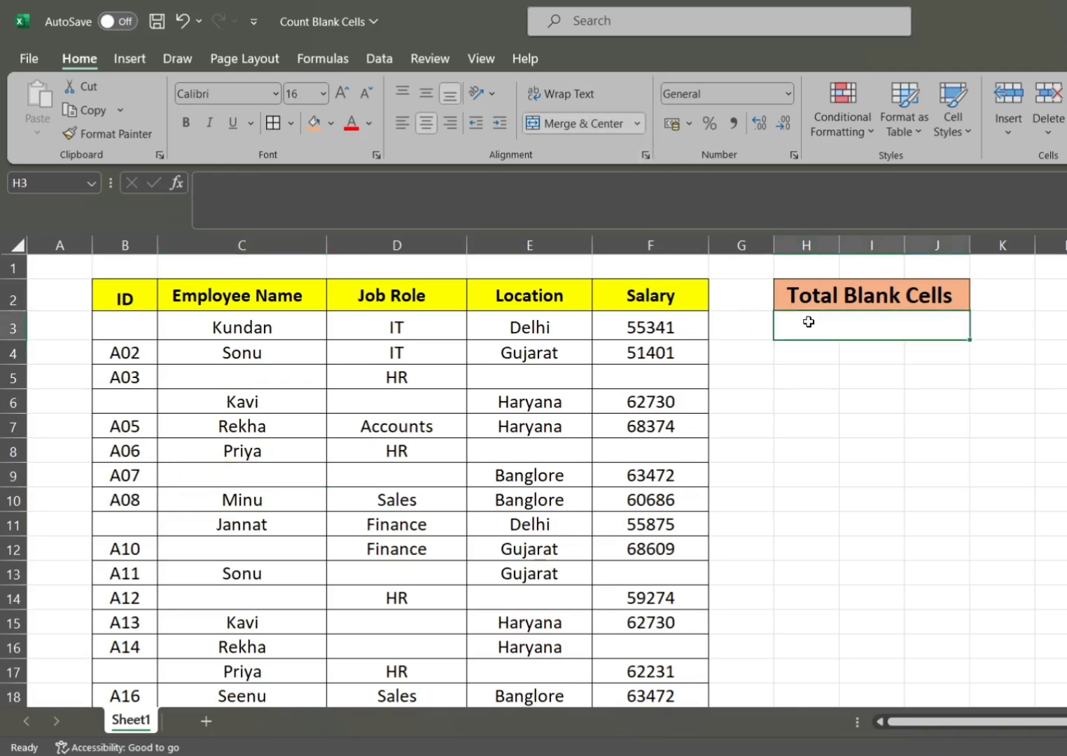
type("cou")
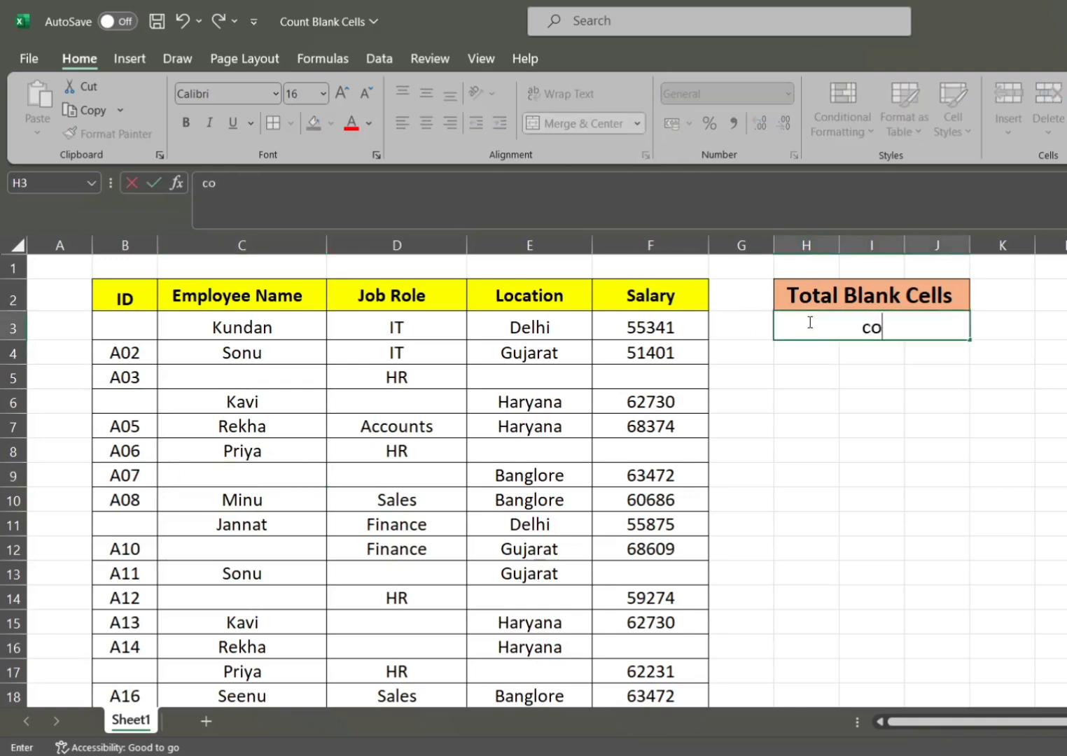
key("BackSpace")
key("BackSpace")
key("BackSpace")
type("=count")
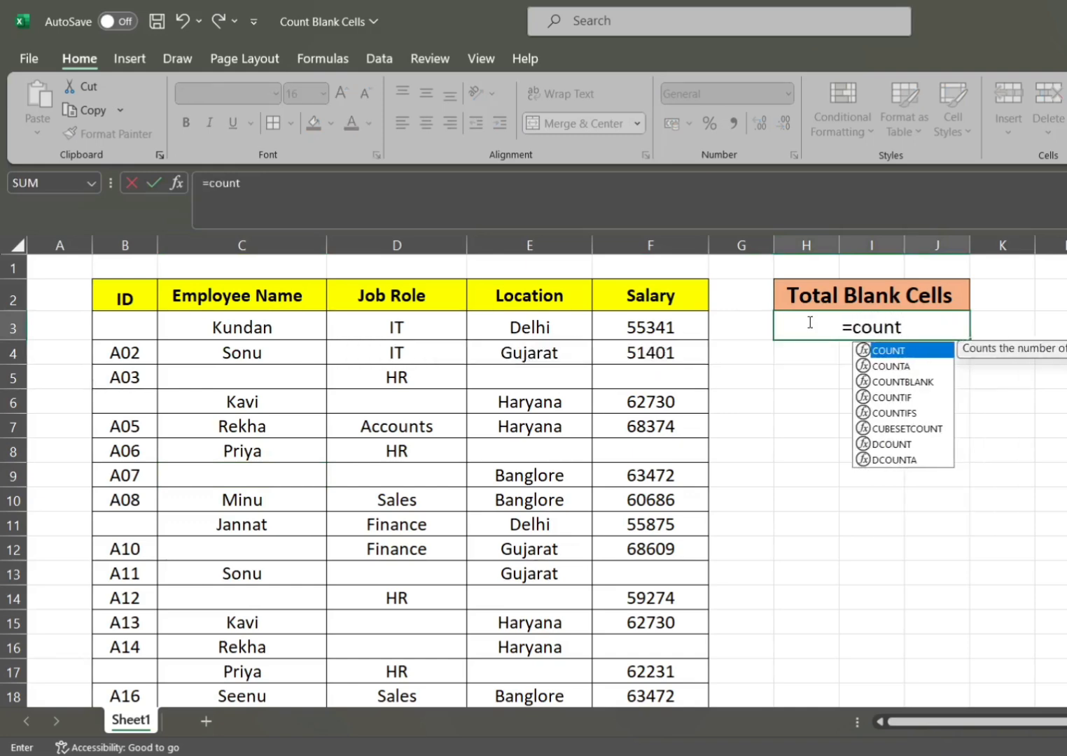
left_click(934, 390)
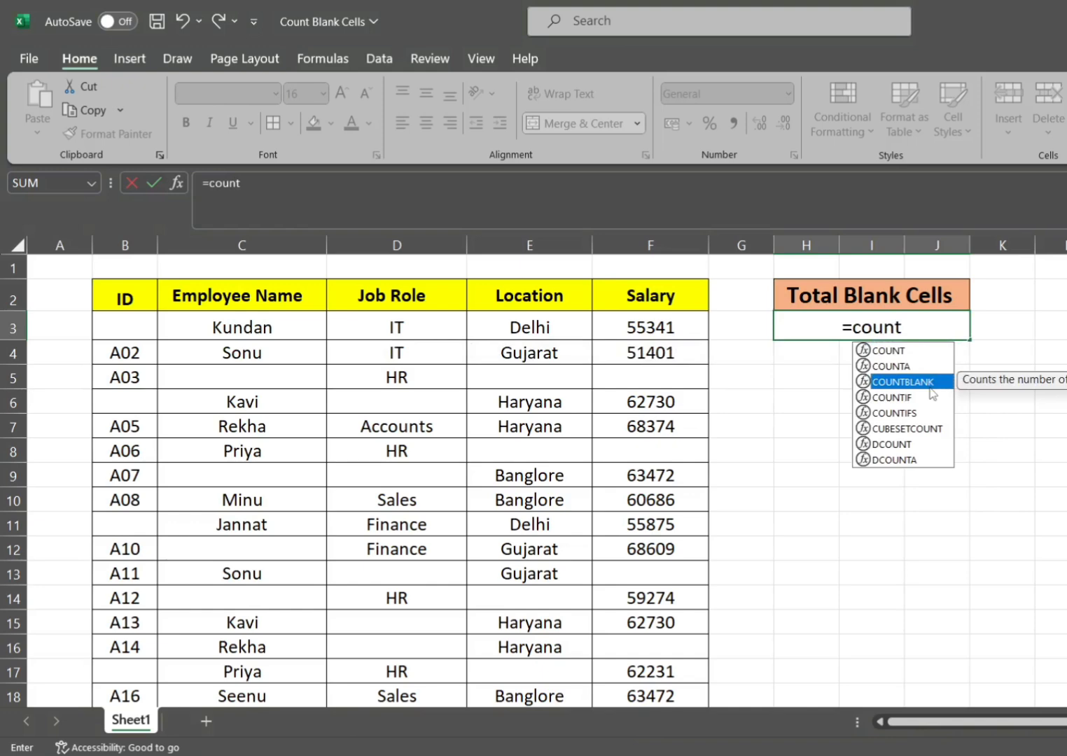
double_click(930, 388)
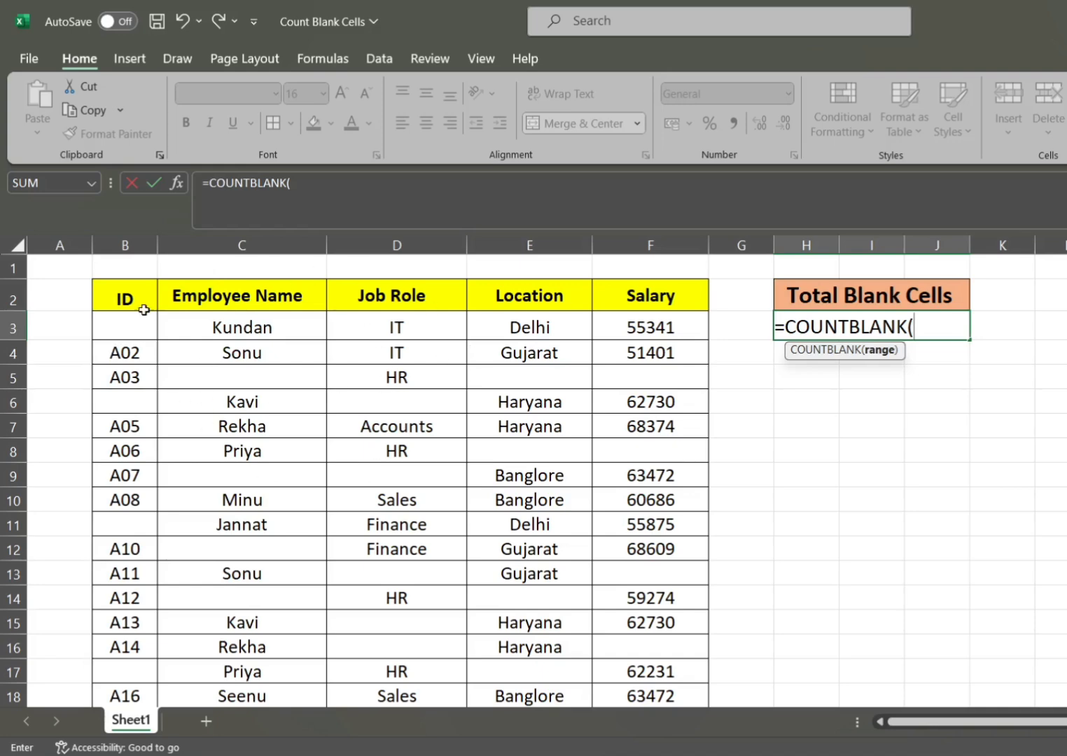
Complete the COUNTBLANK formula with the range B3:F49 and select its result cell H3.
left_click(124, 325)
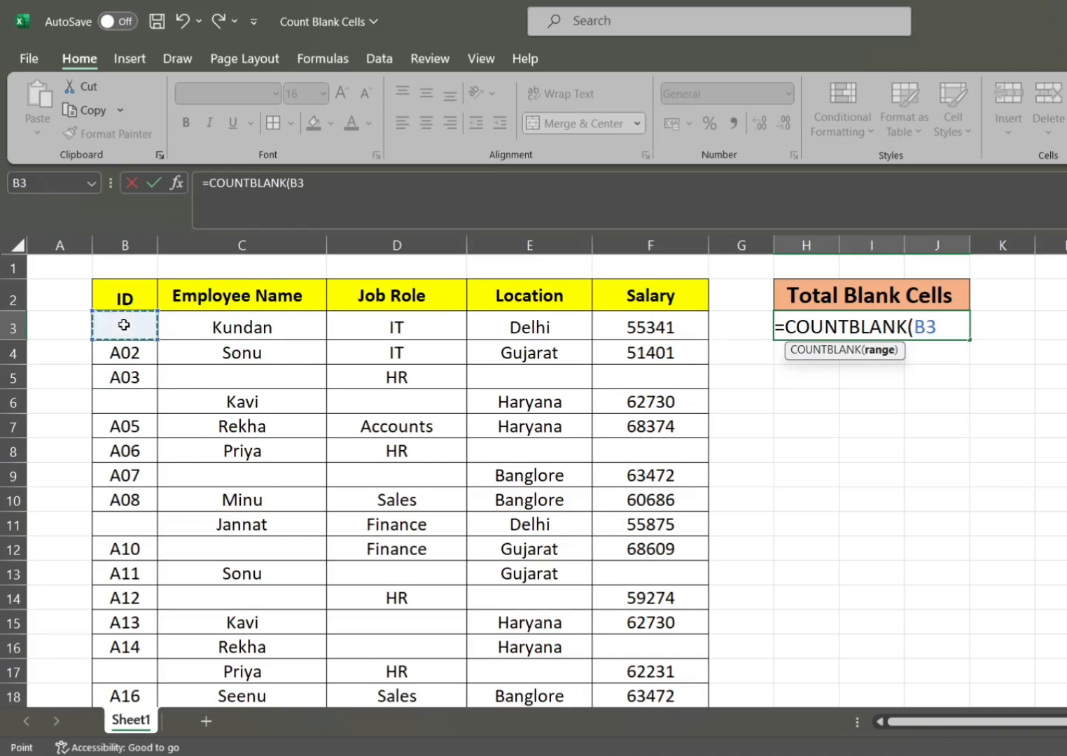
key("shift+Right")
key("shift+Right")
key("shift+Right")
key("shift+Right")
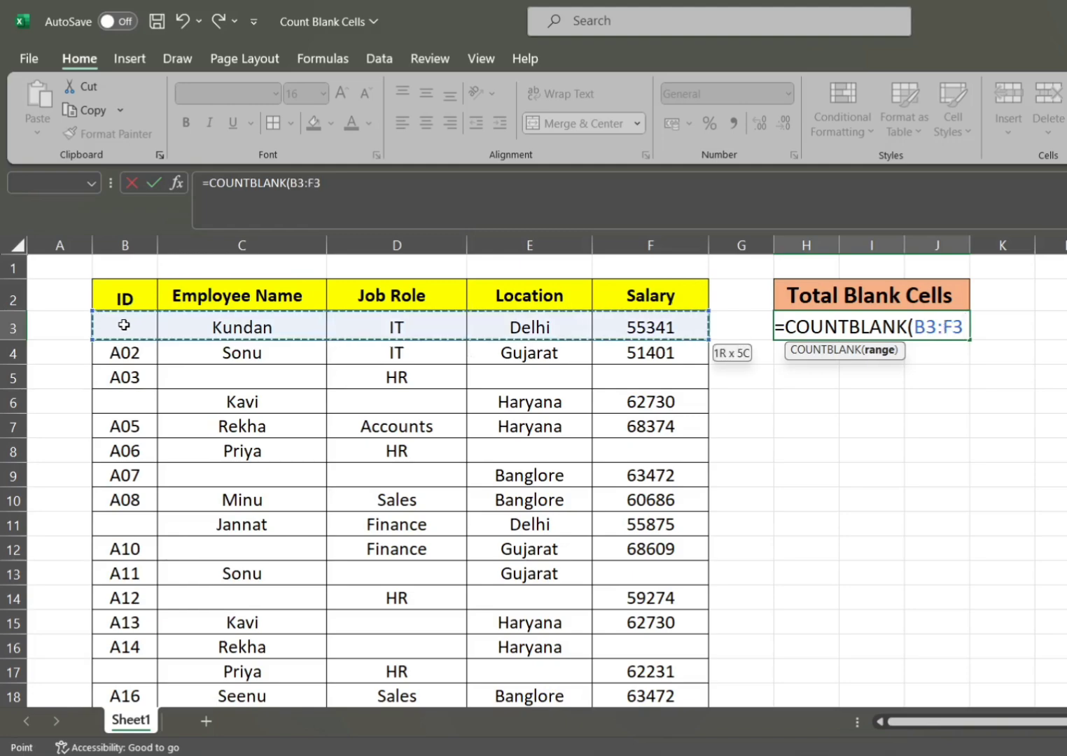
key("shift+Down")
key("shift+Down")
key("shift+Down")
key("shift+Down")
key("shift+Down")
key("shift+Down")
key("shift+Down")
key("shift+Down")
key("shift+Down")
key("shift+Down")
key("shift+Down")
key("shift+Down")
key("shift+Down")
key("shift+Down")
key("shift+Down")
key("shift+Down")
key("shift+Down")
key("shift+Down")
key("shift+Down")
key("shift+Down")
key("shift+Down")
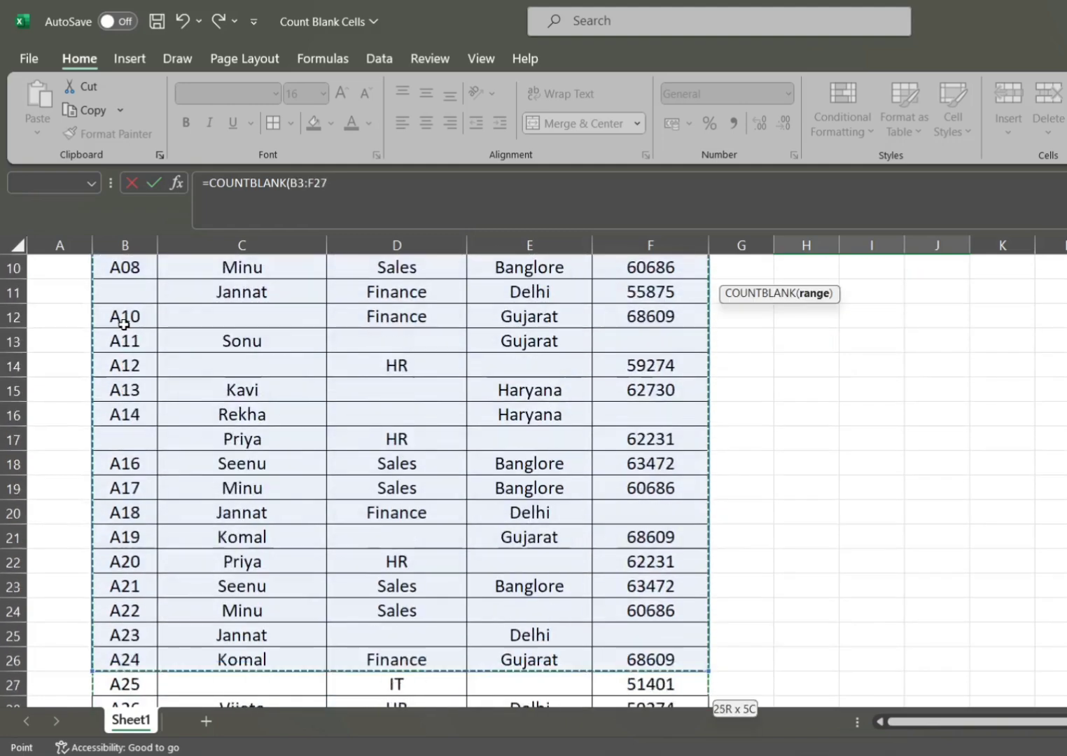
key("shift+Down")
key("shift+Down")
key("shift+Down")
key("shift+Down")
key("shift+Down")
key("shift+Down")
key("shift+Down")
key("shift+Down")
key("shift+Down")
key("shift+Down")
key("shift+Down")
key("shift+Down")
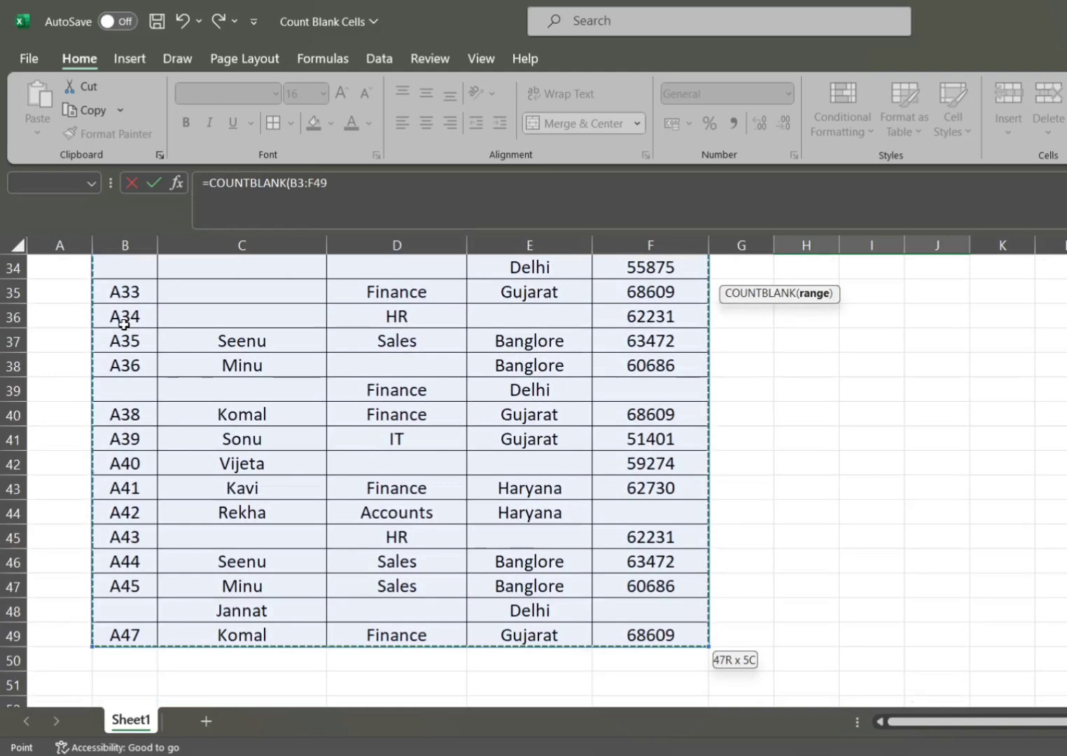
key("Return")
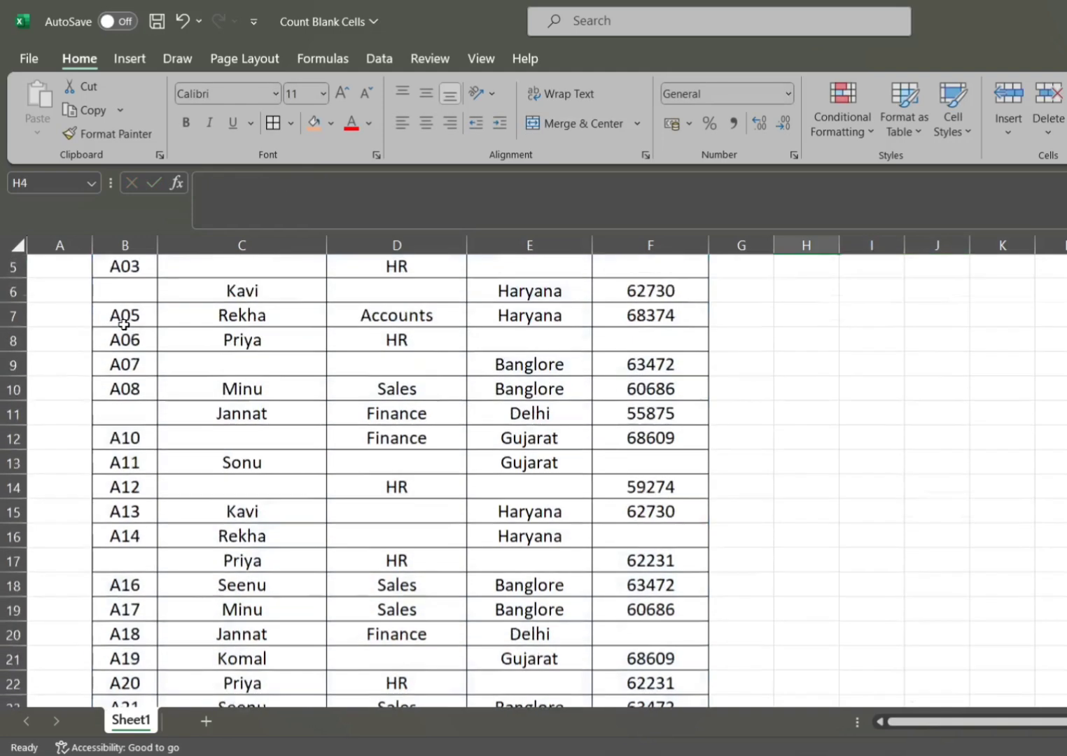
key("Up")
key("Up")
key("Up")
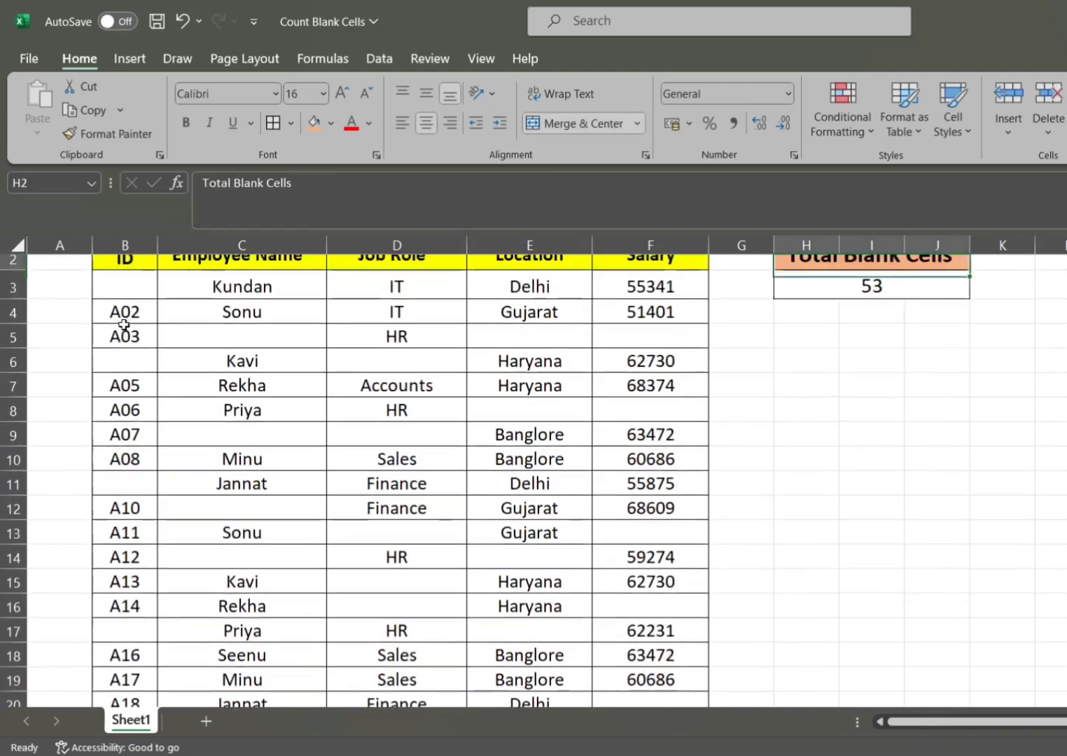
key("Down")
key("Down")
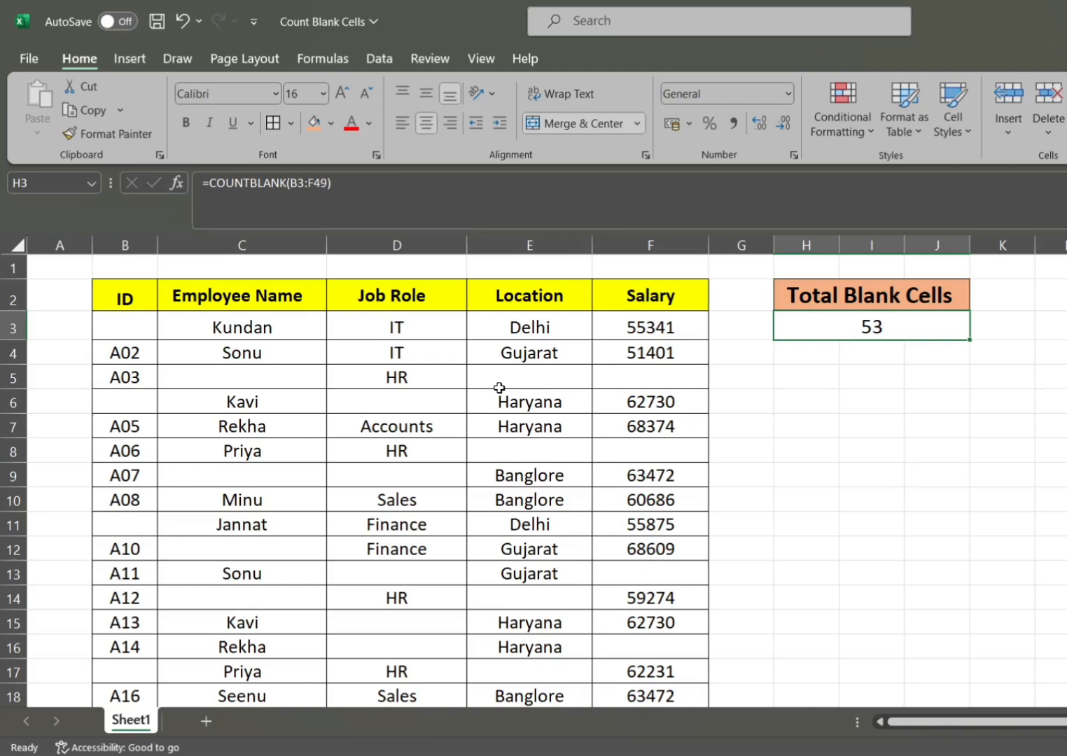
Enter a single space in the empty ID cell B3 and check the count in H3.
left_click(124, 323)
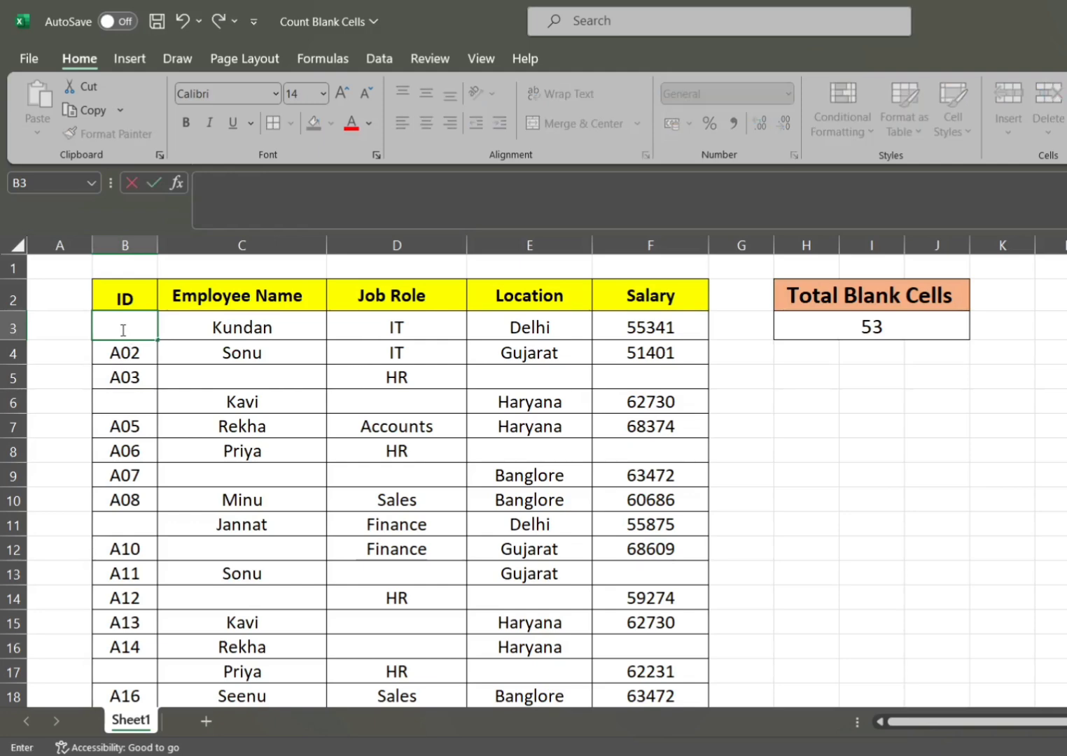
key("Return")
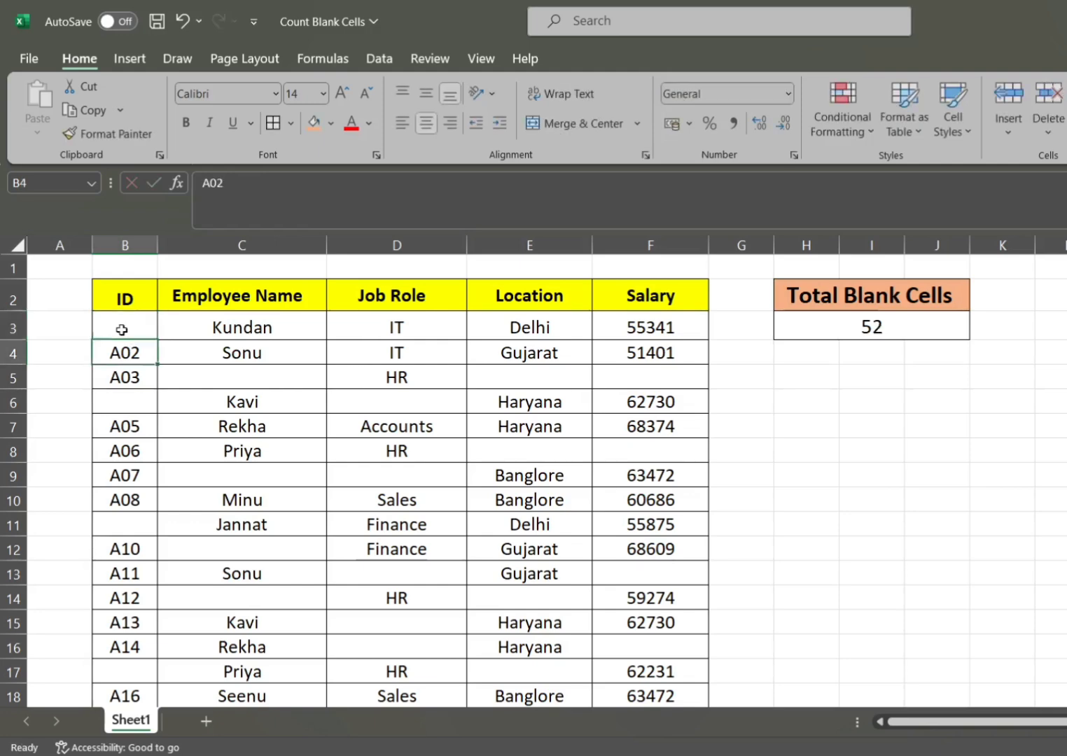
left_click(854, 336)
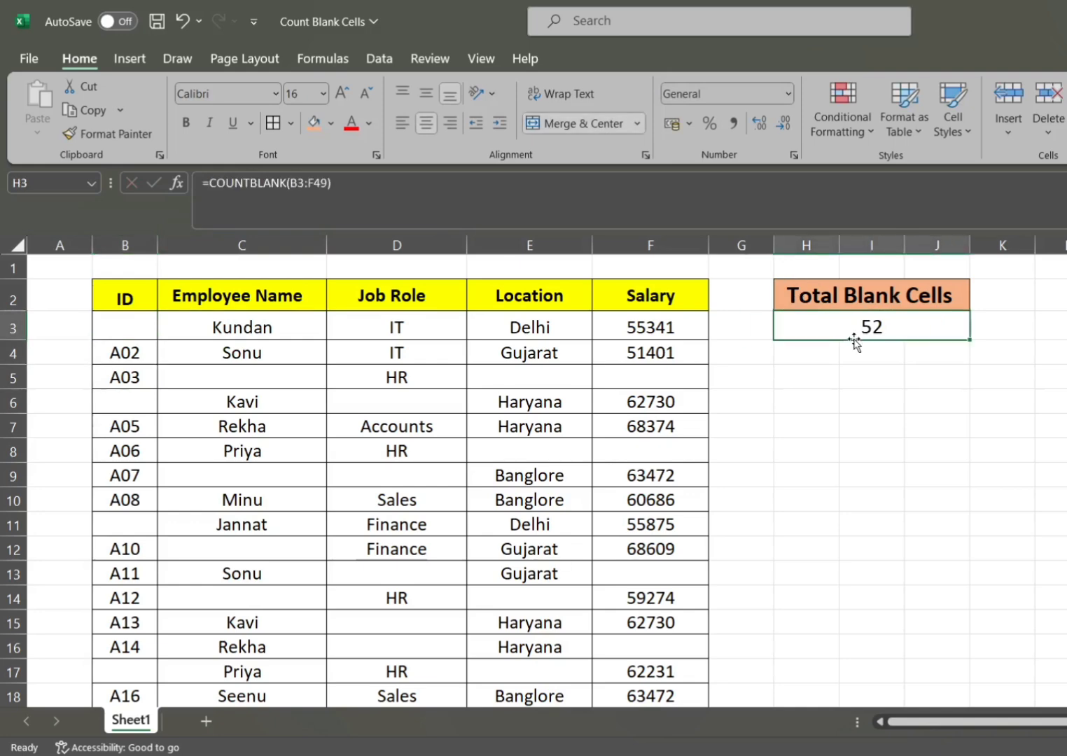
Inspect the contents of ID cell B3 in edit mode without changing them.
left_click(122, 327)
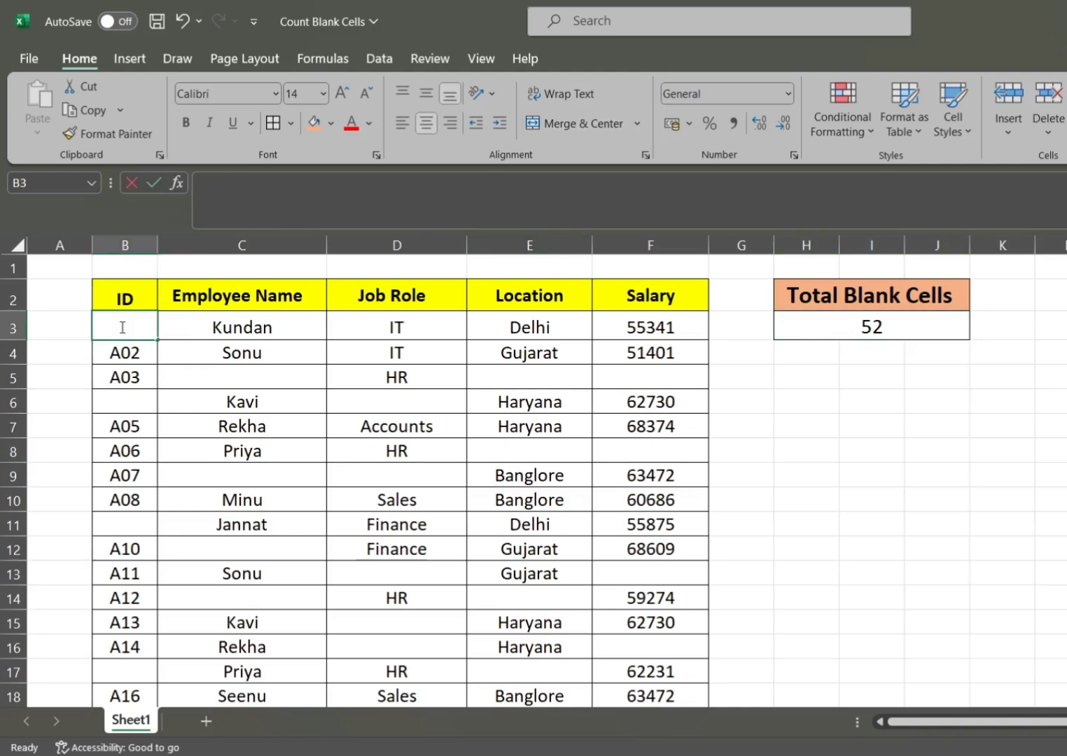
double_click(123, 327)
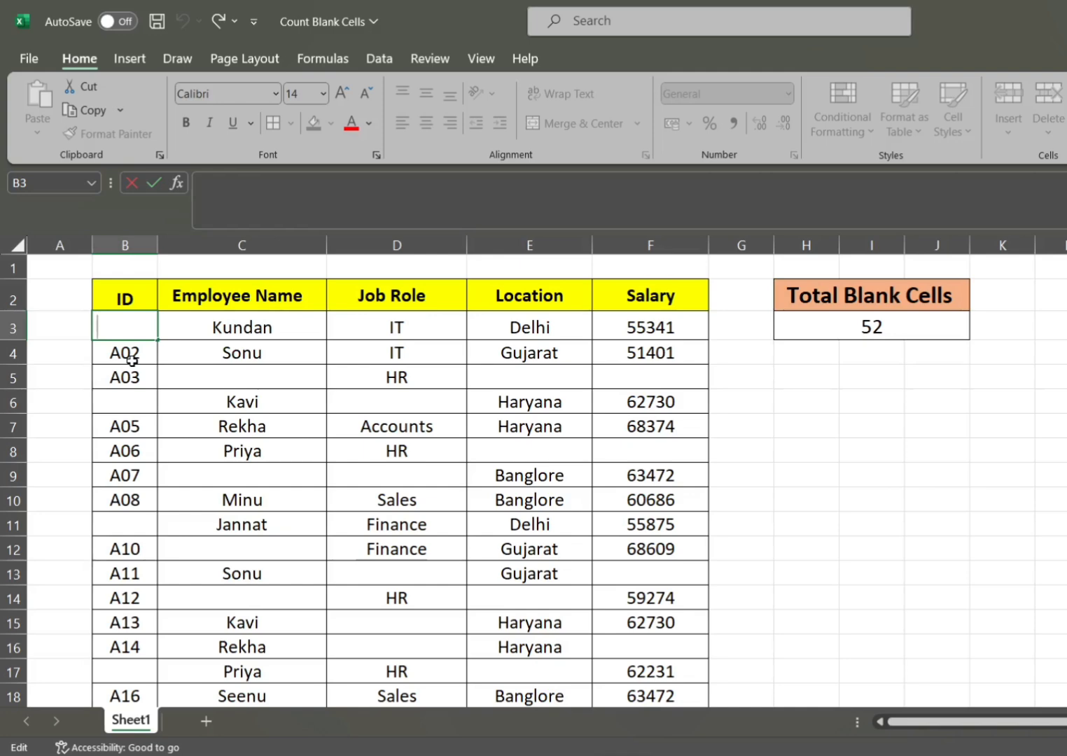
key("Escape")
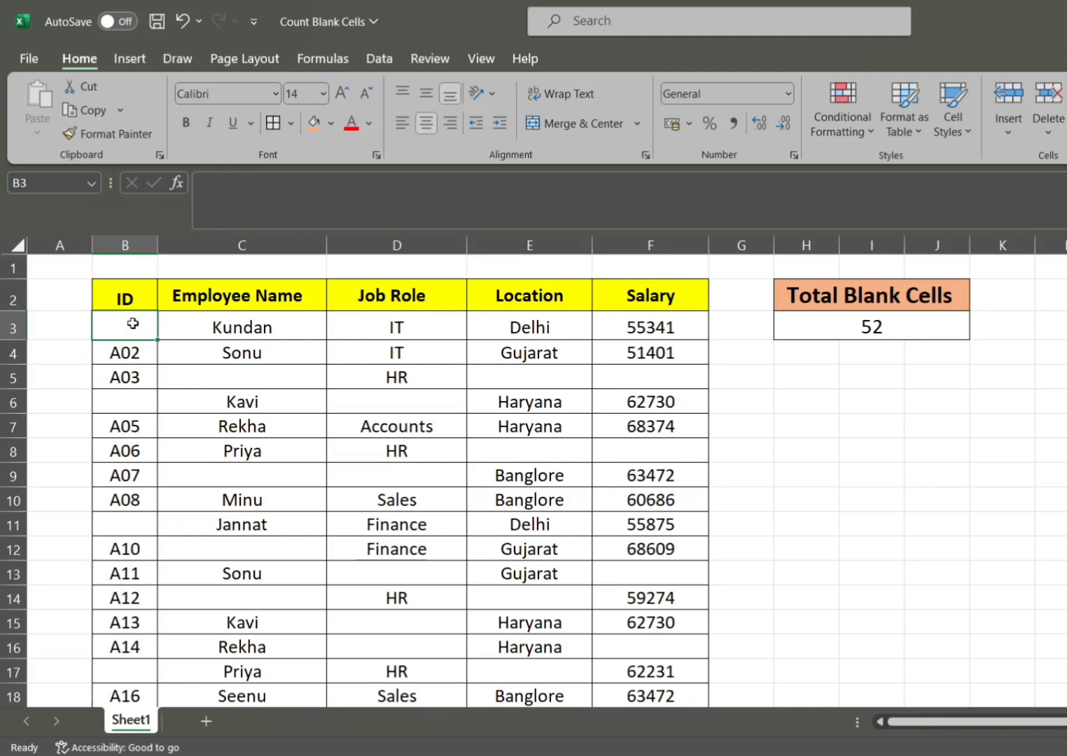
Enter a single space in the empty Employee Name cell C5 and check the count in H3.
left_click(214, 383)
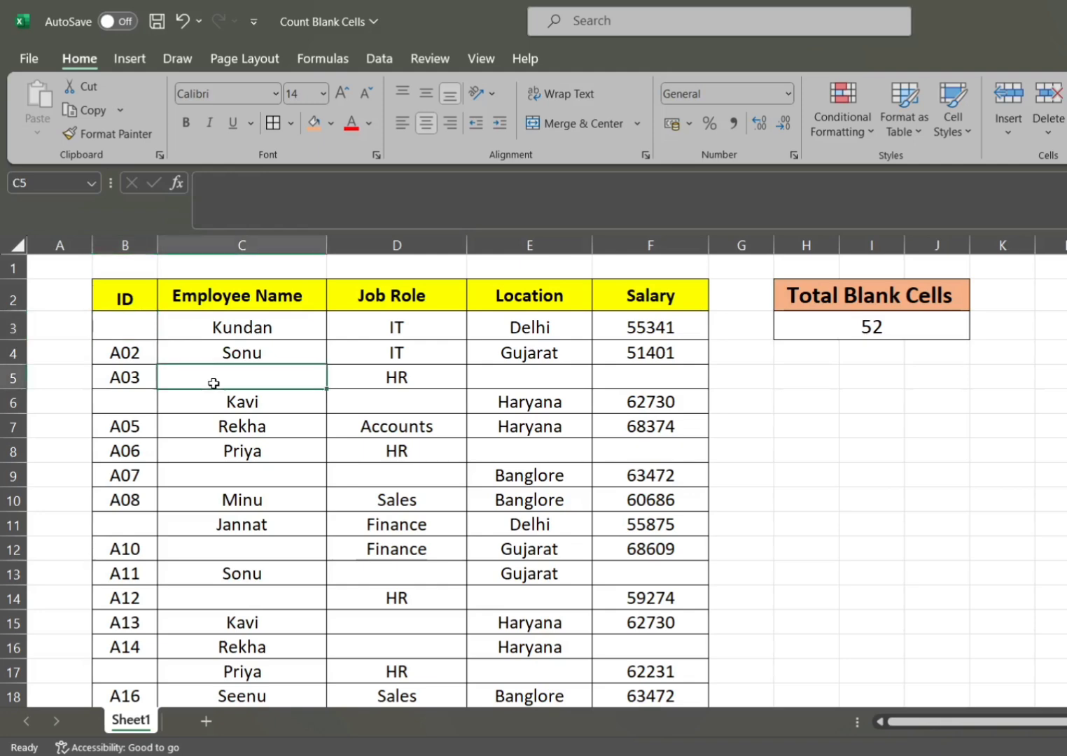
double_click(214, 383)
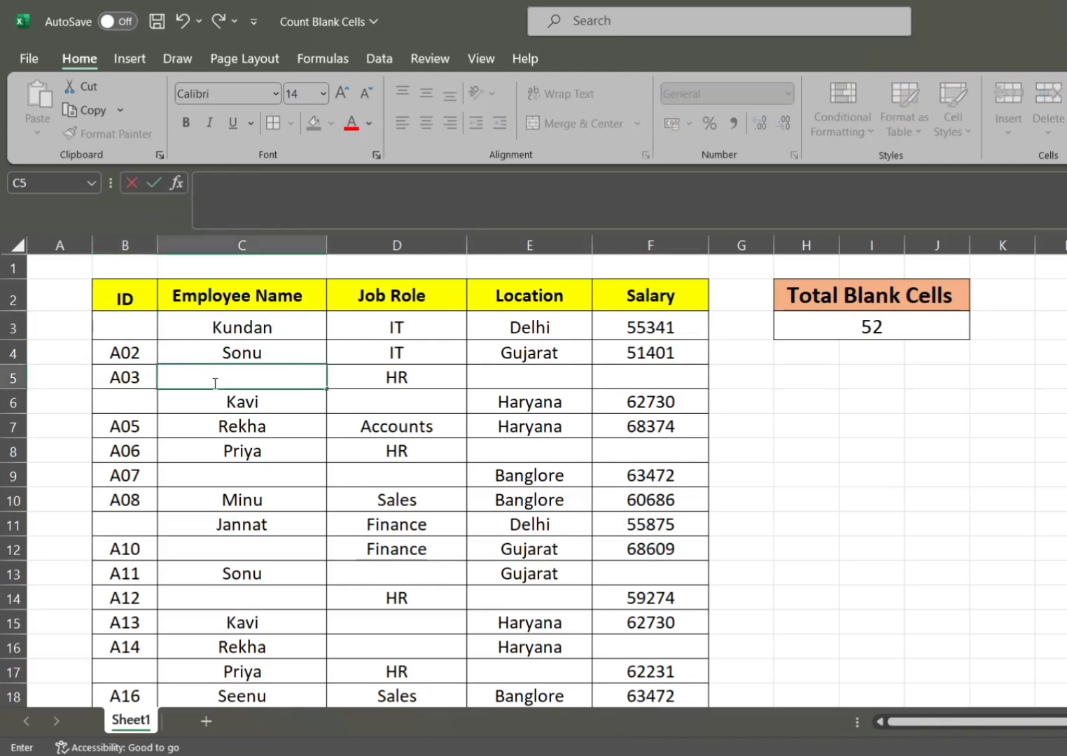
left_click(212, 399)
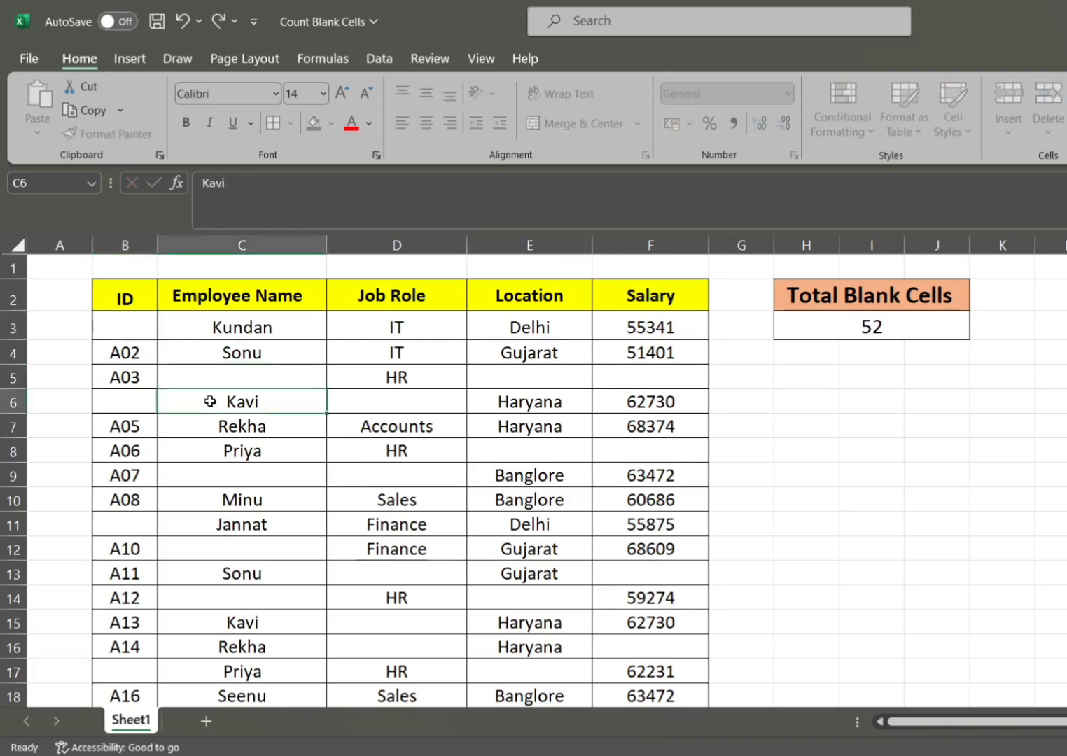
left_click(842, 327)
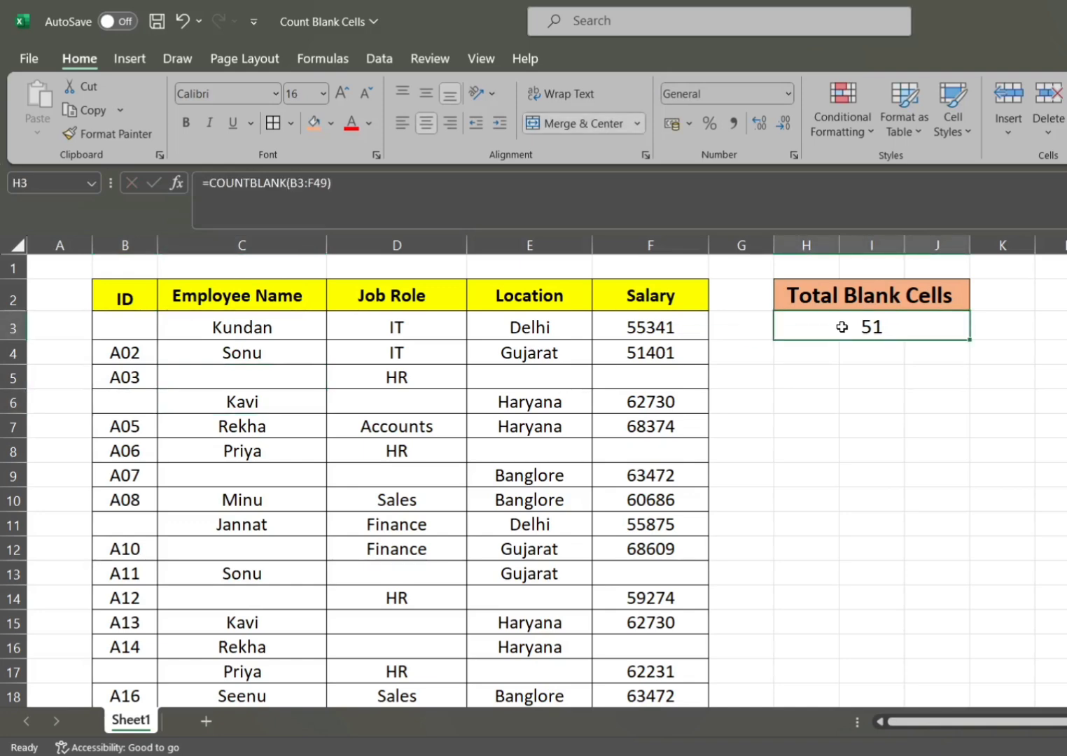
Clear the single spaces from Employee Name cell C5 and ID cell B3 so both are truly empty.
left_click(302, 375)
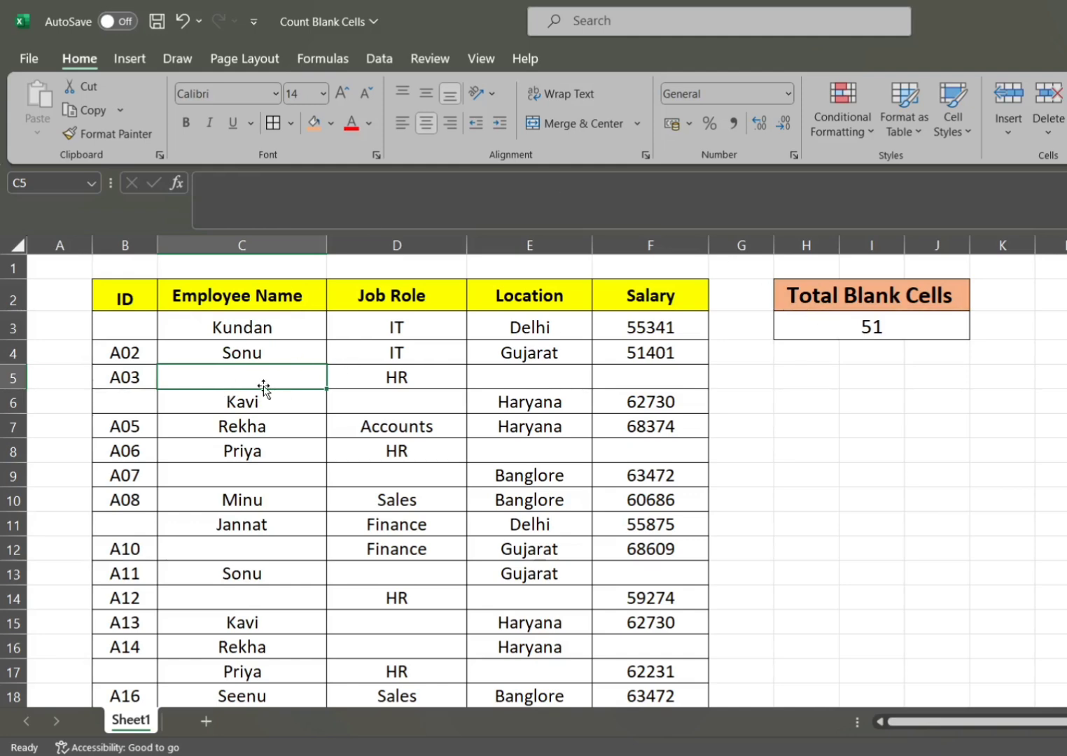
key("Delete")
left_click(151, 321)
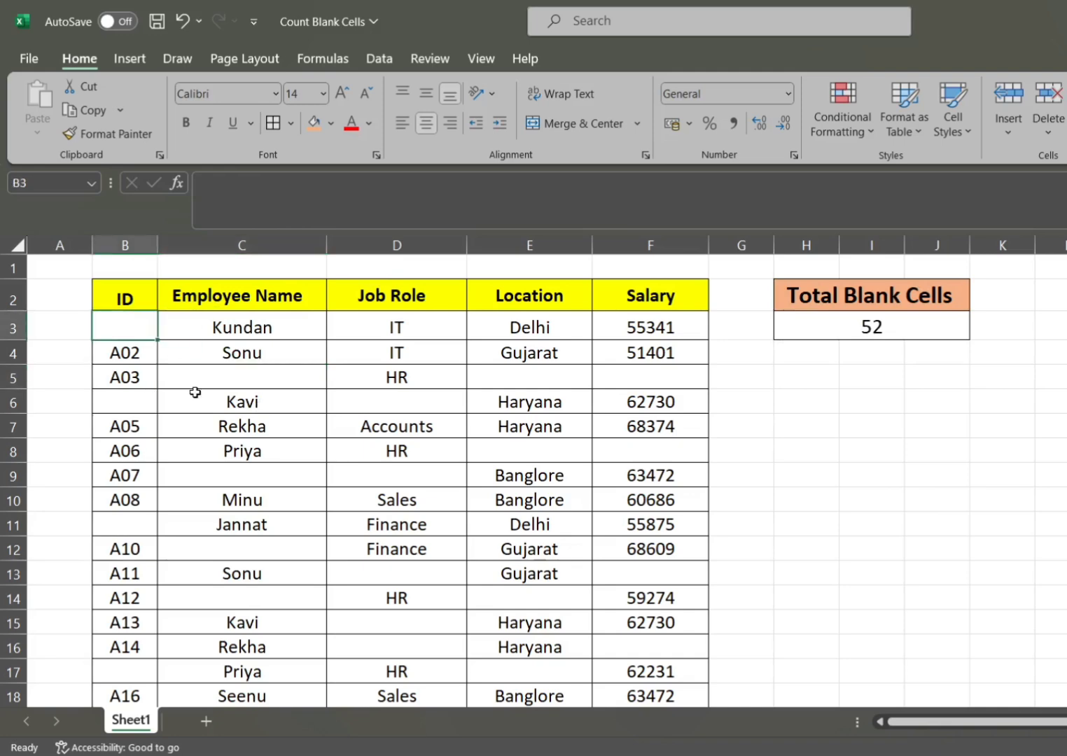
key("Delete")
Check the empty cells C5, D6 and C9 in the employee table and the COUNTBLANK result in H3.
left_click(418, 396)
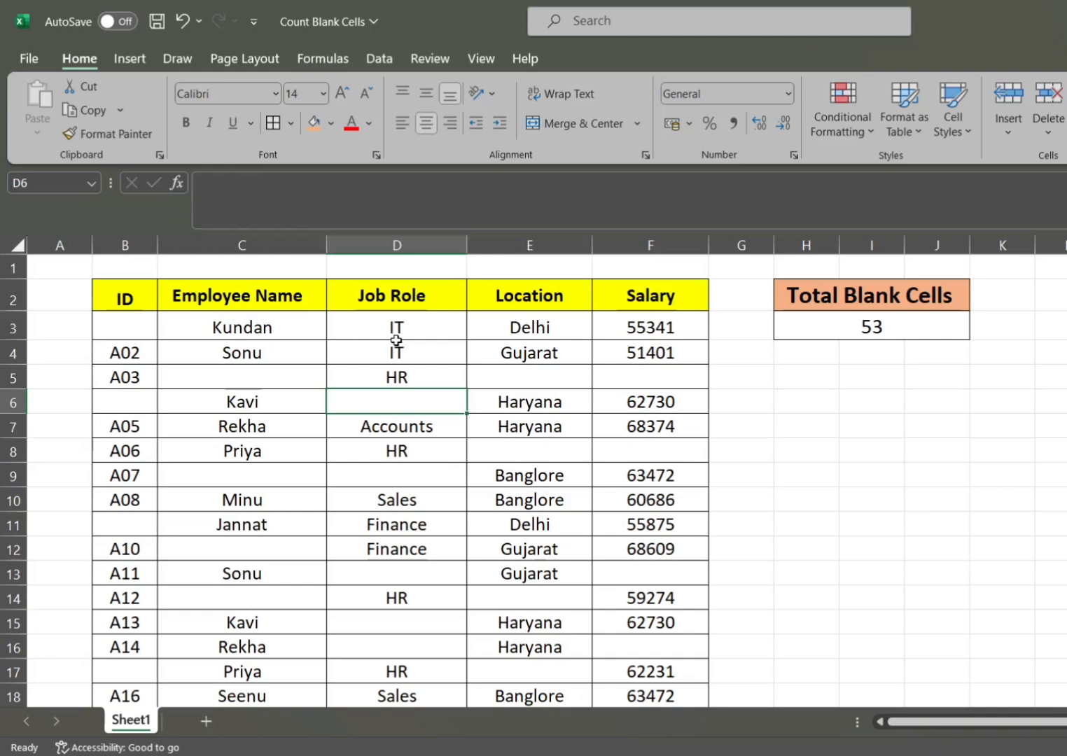
left_click(269, 377)
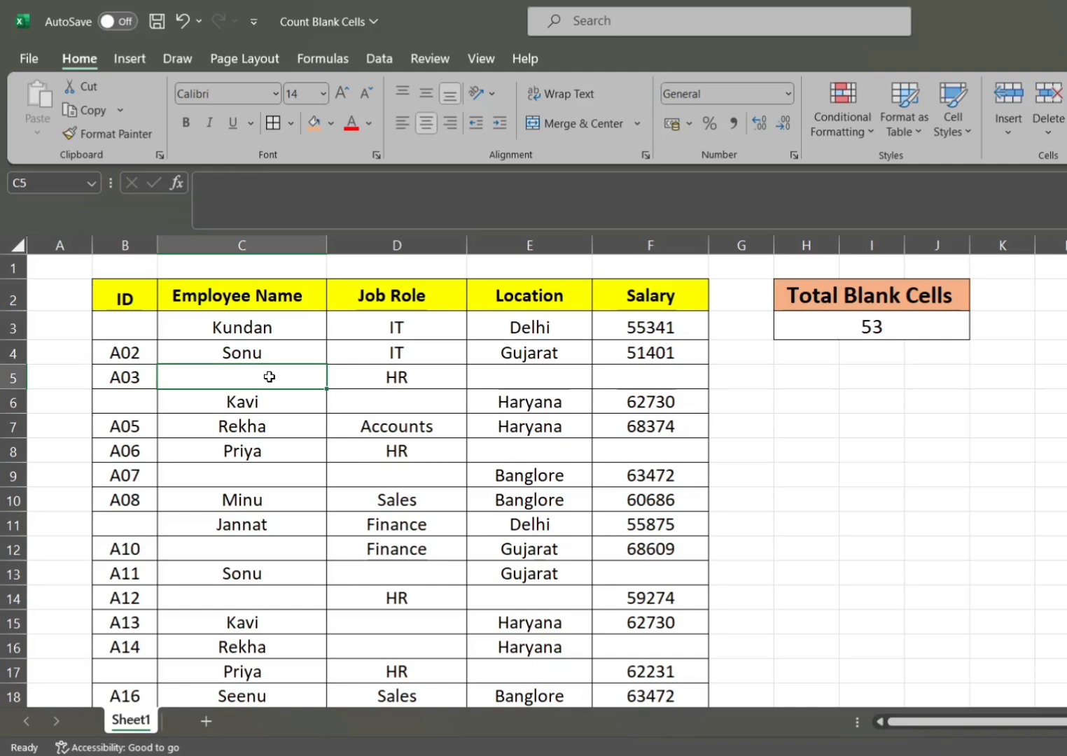
left_click(378, 406)
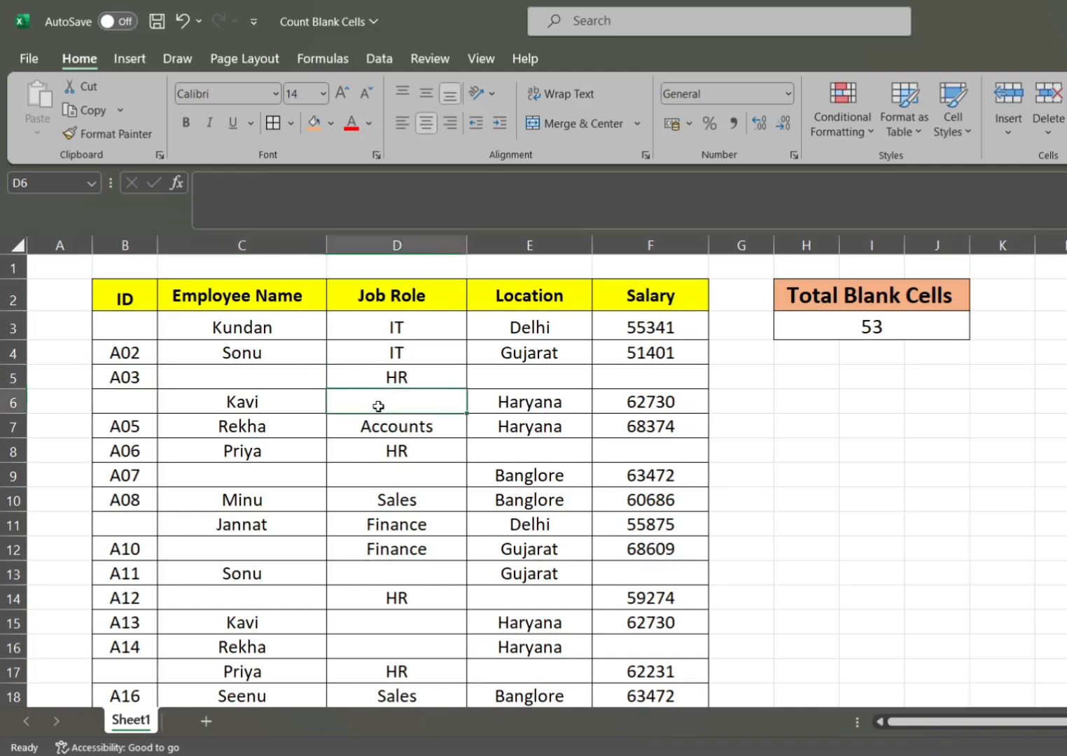
left_click(211, 483)
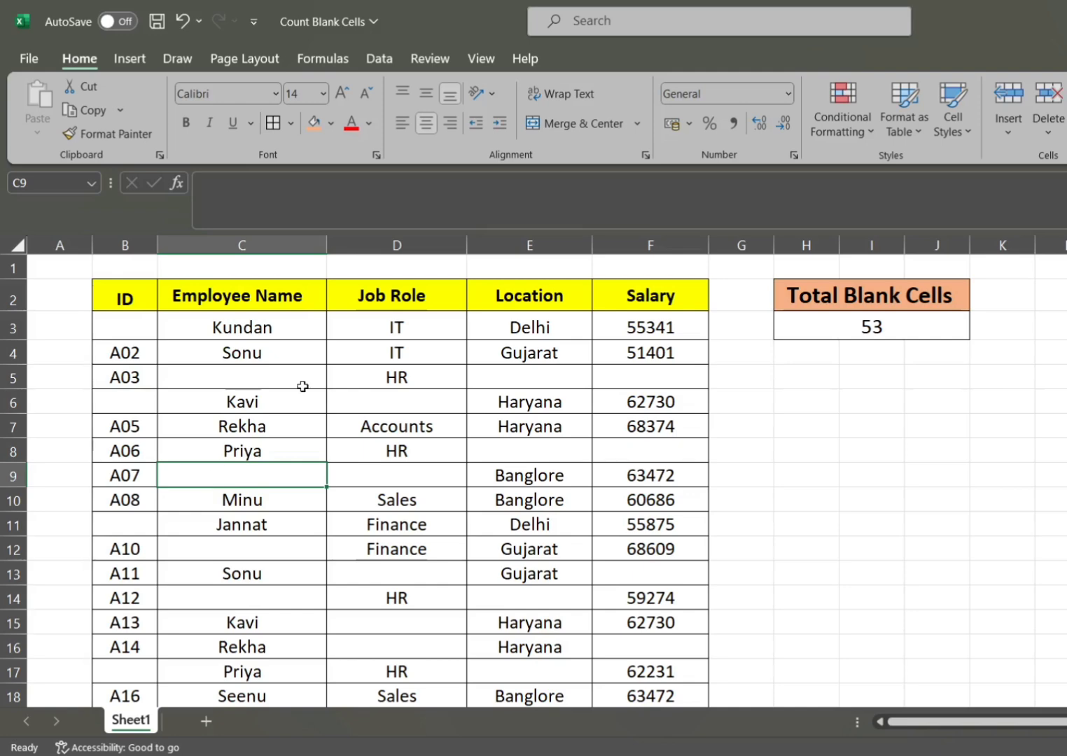
left_click(336, 444)
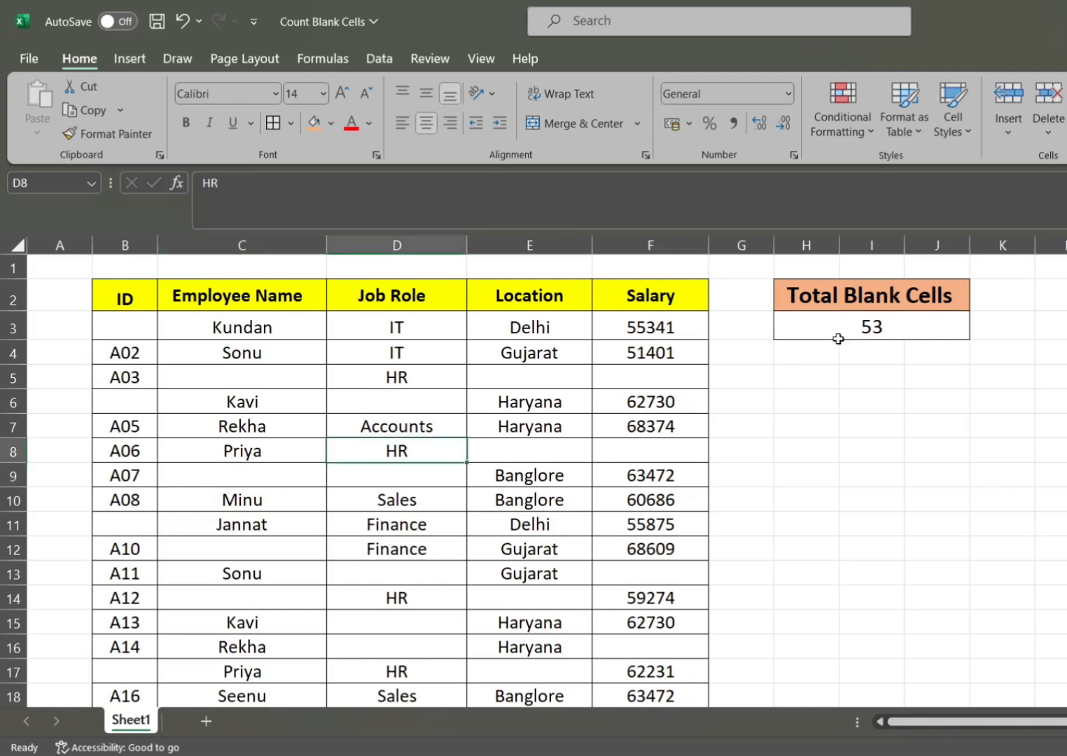
left_click(877, 319)
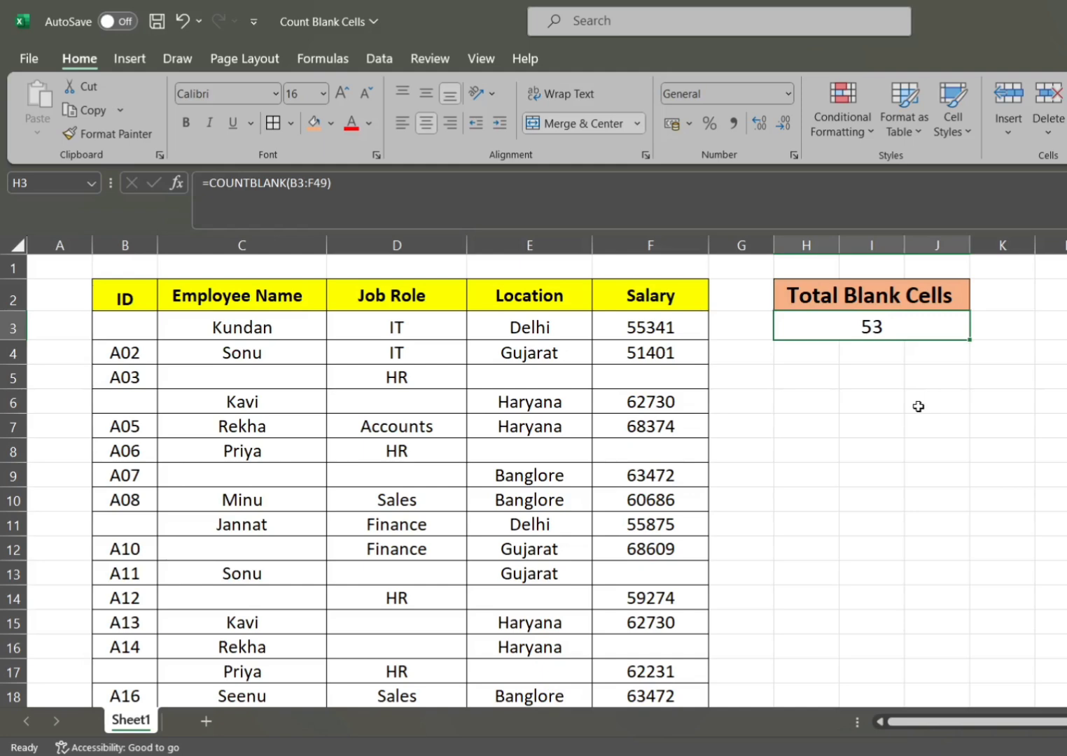